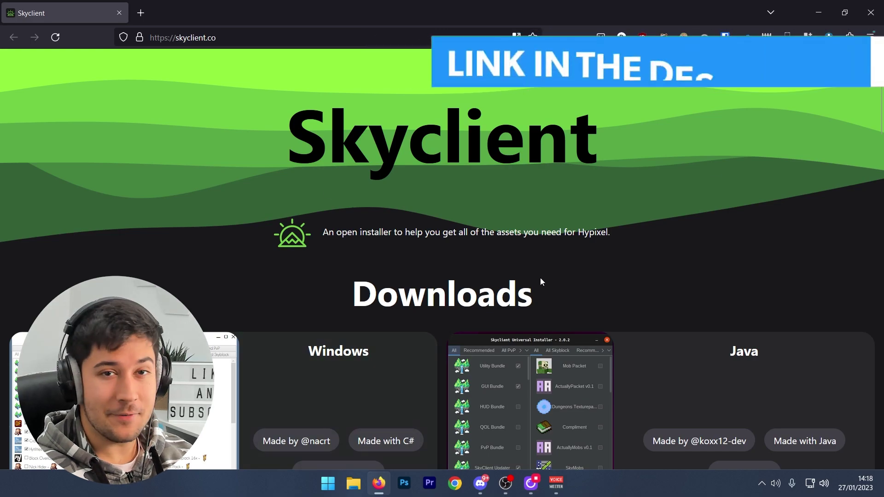
- Examine the Windows, Java and experimental installer options in the Downloads section of the Skyclient website
scroll(538, 268, down, 2)
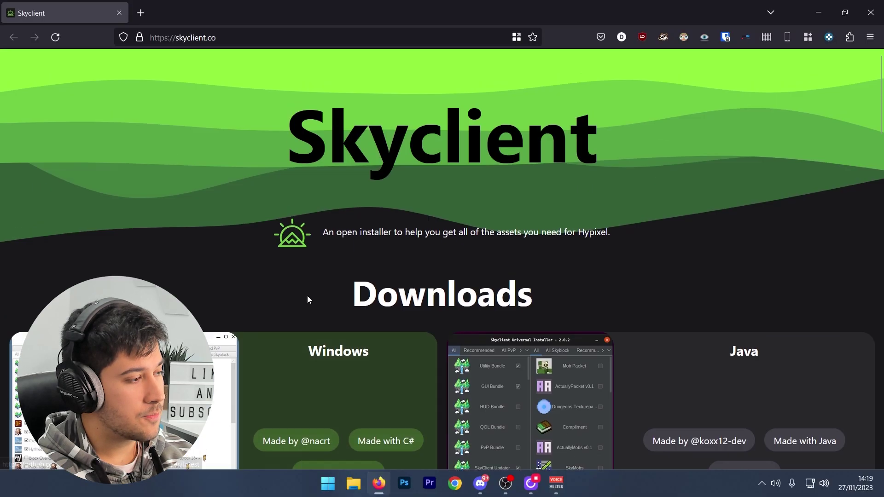
scroll(290, 297, down, 5)
scroll(261, 239, up, 5)
scroll(262, 239, down, 5)
scroll(718, 323, down, 3)
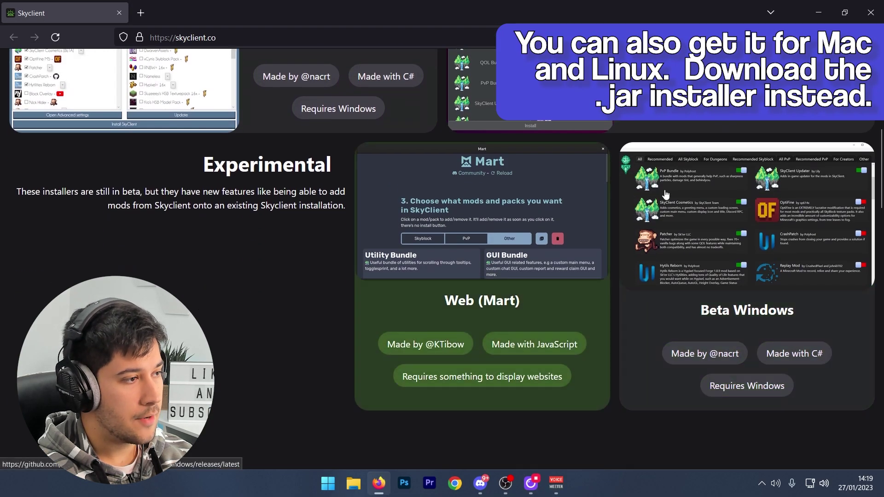
scroll(696, 218, up, 3)
scroll(212, 311, down, 15)
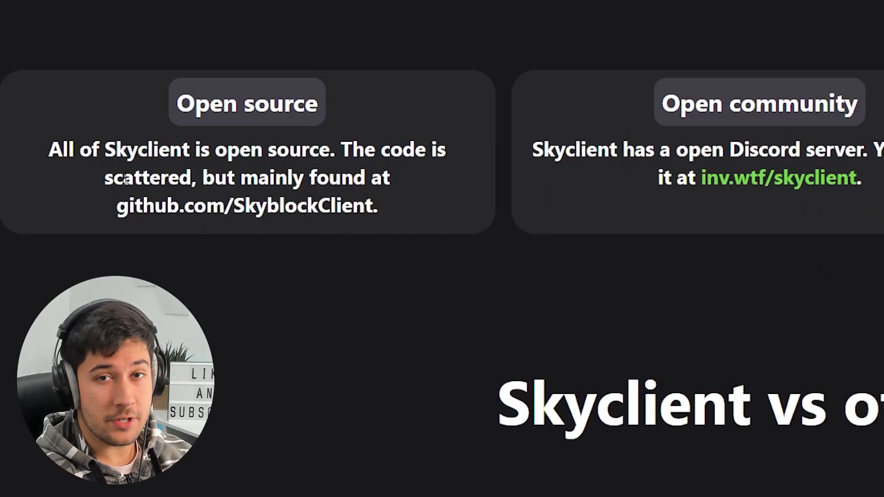
- Examine the Skyclient vs others comparison, reading the points about Lunar and Badlion
scroll(207, 170, down, 3)
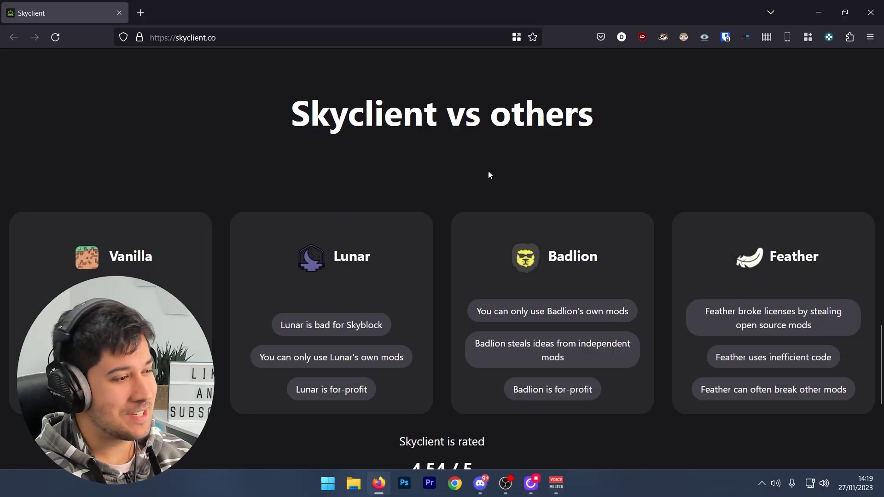
scroll(481, 169, down, 2)
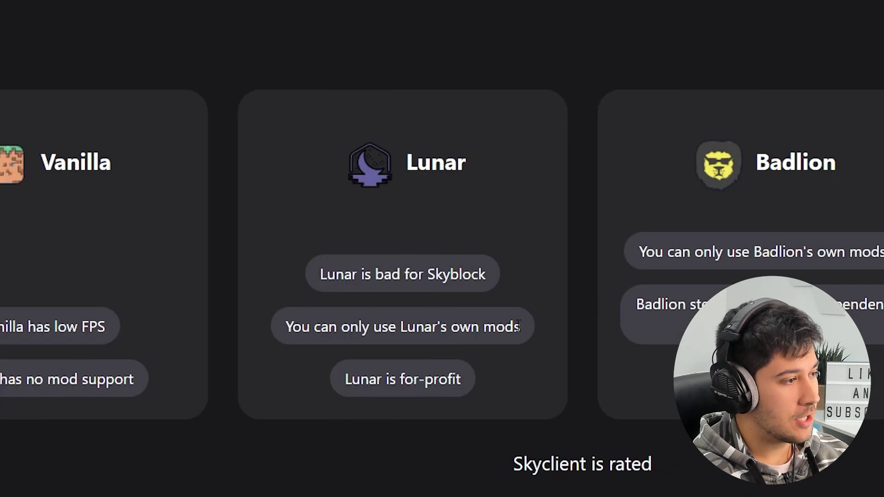
drag(521, 324, 422, 326)
click(395, 375)
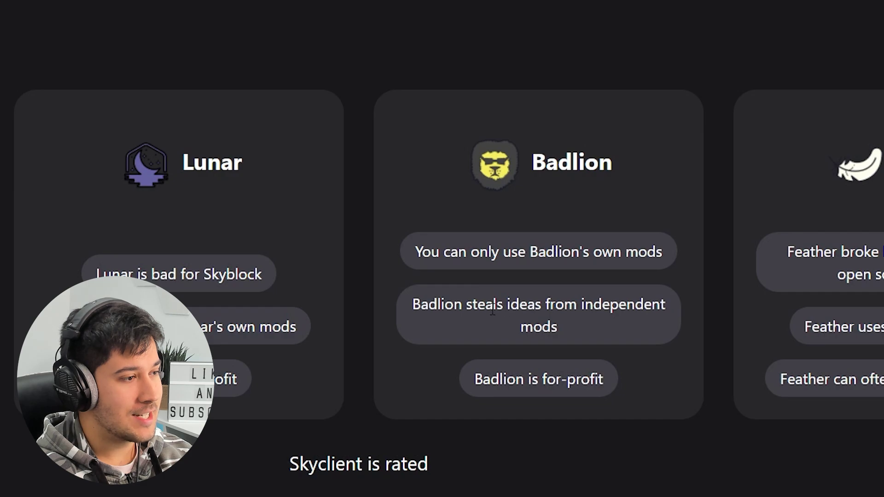
drag(489, 309, 635, 321)
click(643, 375)
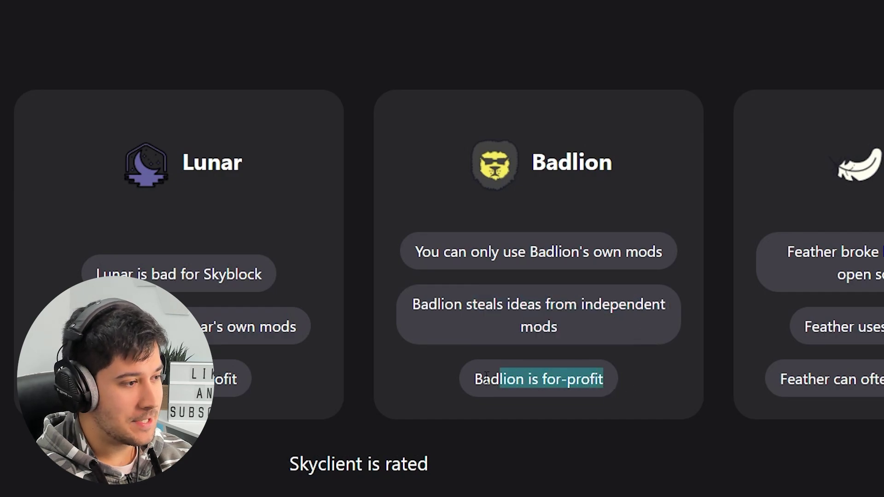
click(708, 410)
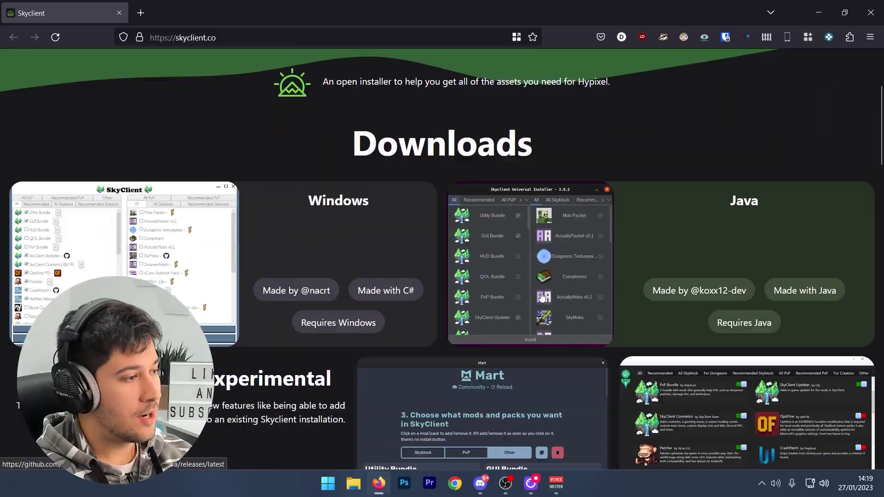
- Get the Windows installer from the SkyblockClient 1.3.11 release page and launch the downloaded installer from the desktop
scroll(326, 243, down, 1)
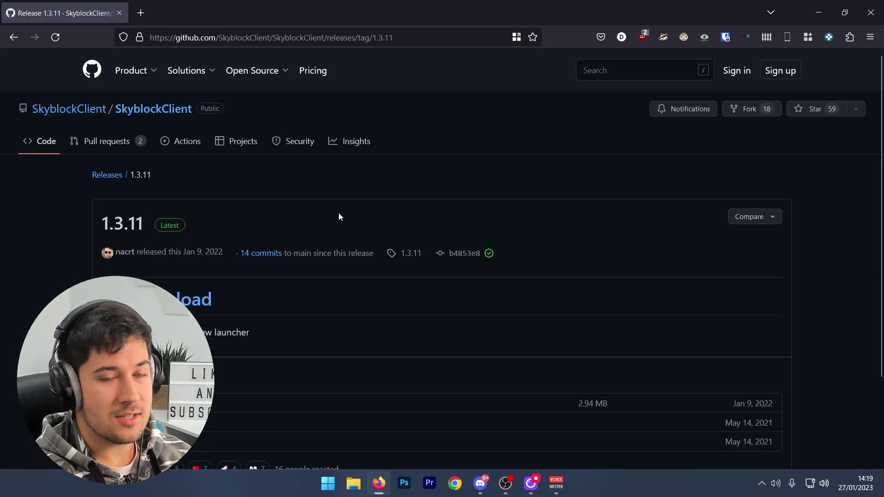
scroll(339, 216, down, 3)
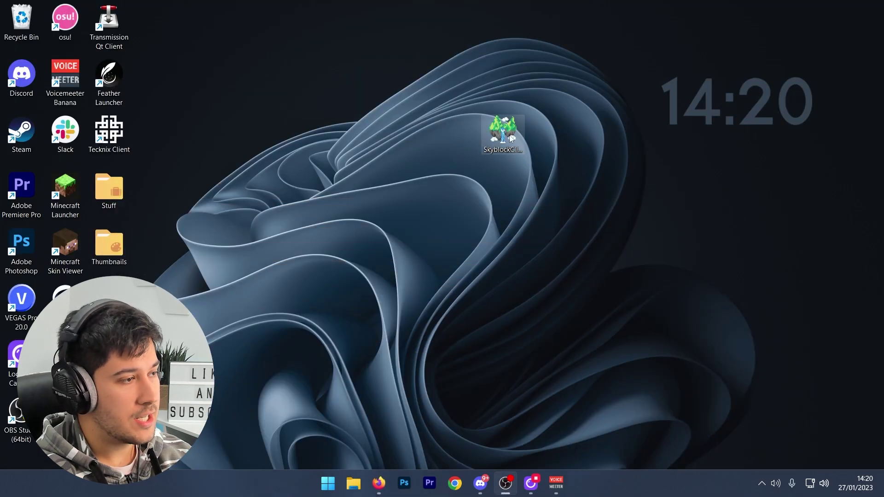
drag(505, 118, 461, 173)
double_click(461, 187)
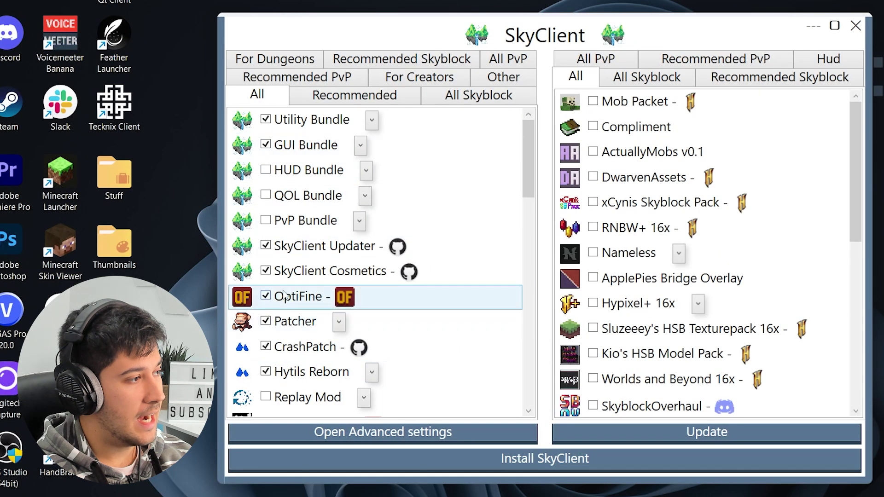
- From the recommended PvP mods, select HUD Bundle, QOL Bundle, PvP Bundle, Block Overlay and BetterHurtCam
click(324, 125)
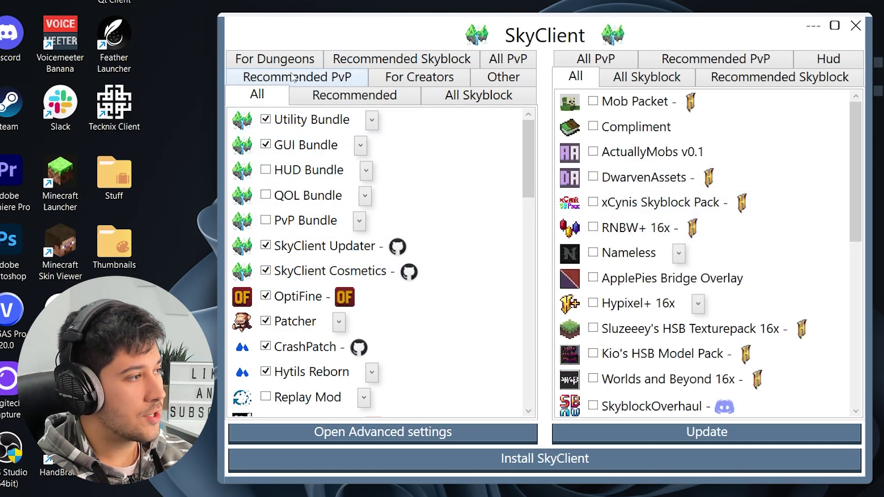
click(285, 77)
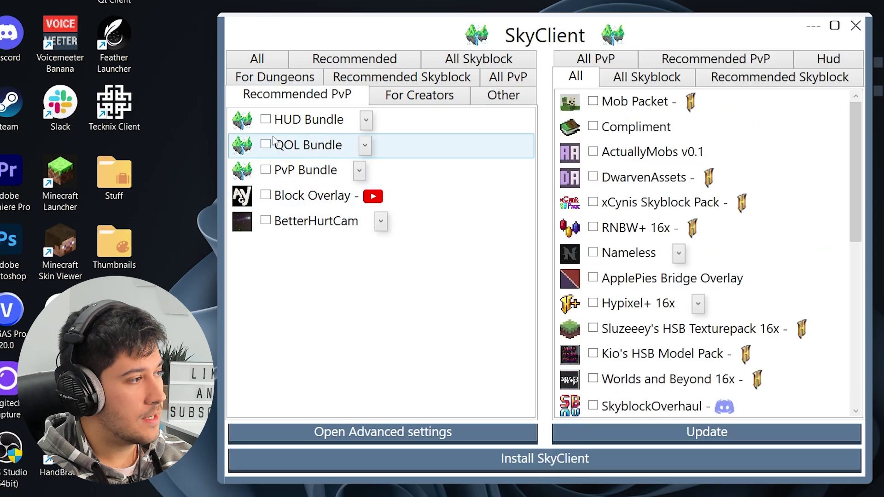
click(266, 119)
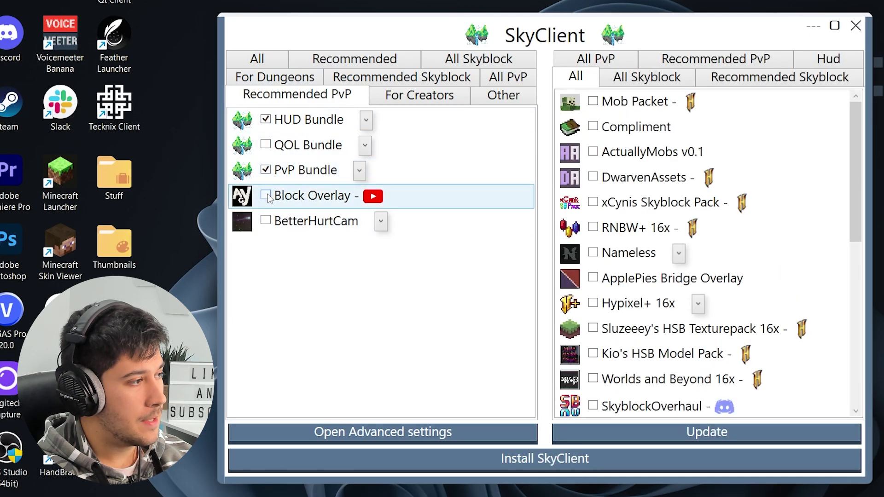
click(266, 194)
click(265, 220)
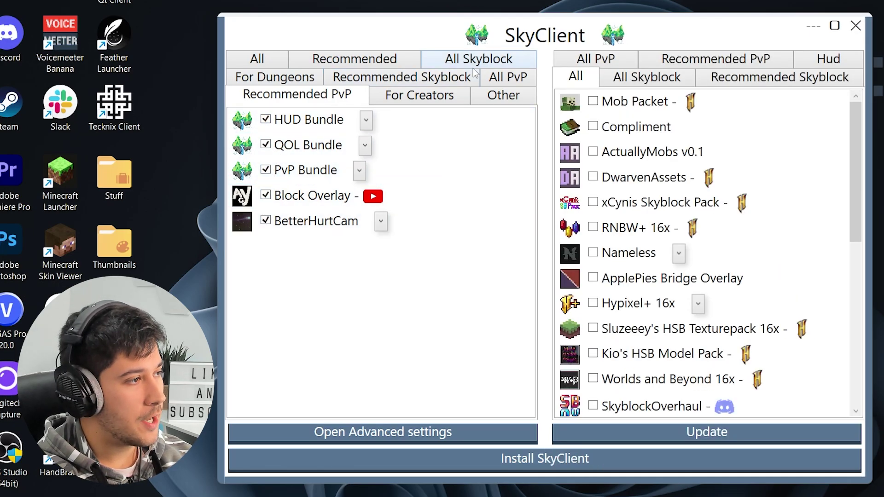
- Check the available PvP texture packs and install SkyClient with the selected mods and the 1.14 Default 16x pack
click(419, 95)
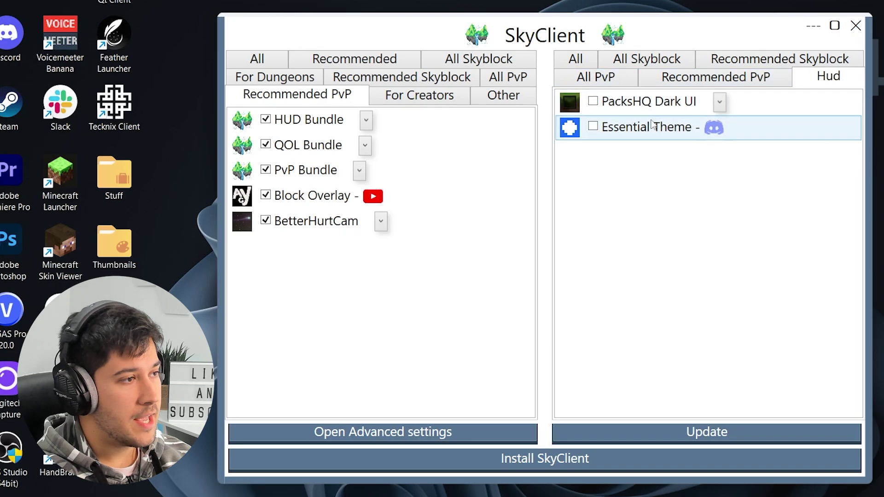
click(695, 77)
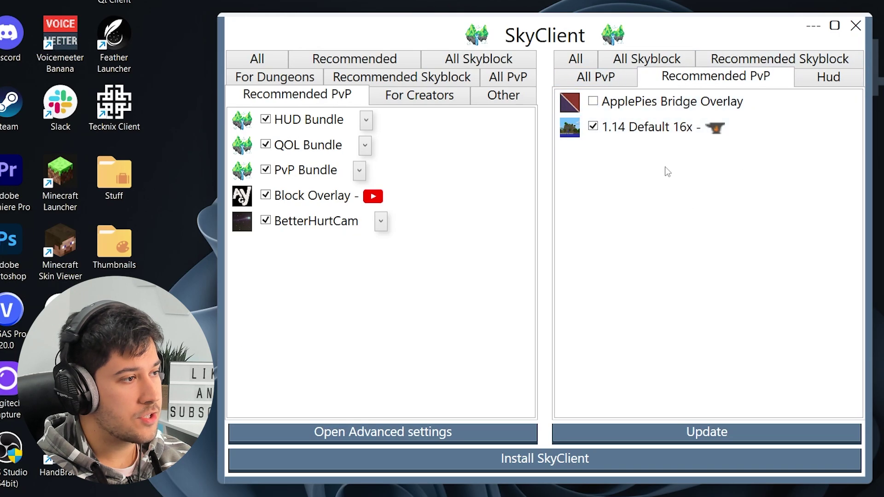
click(589, 82)
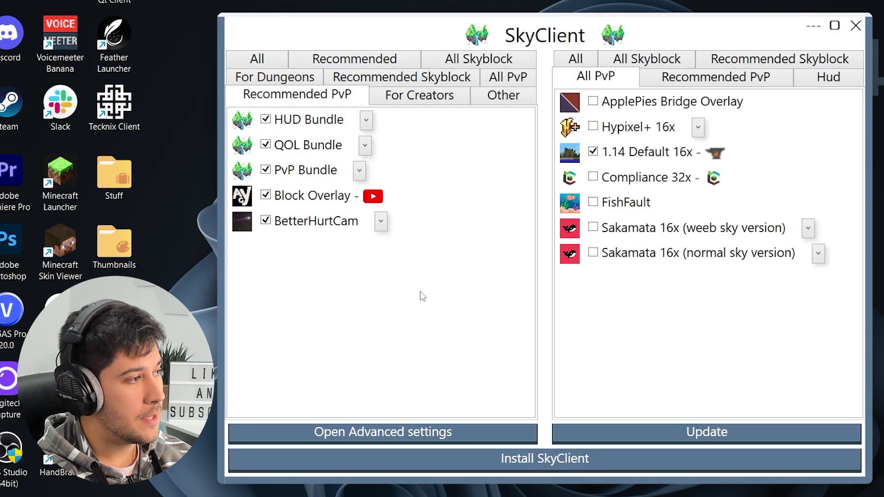
click(558, 458)
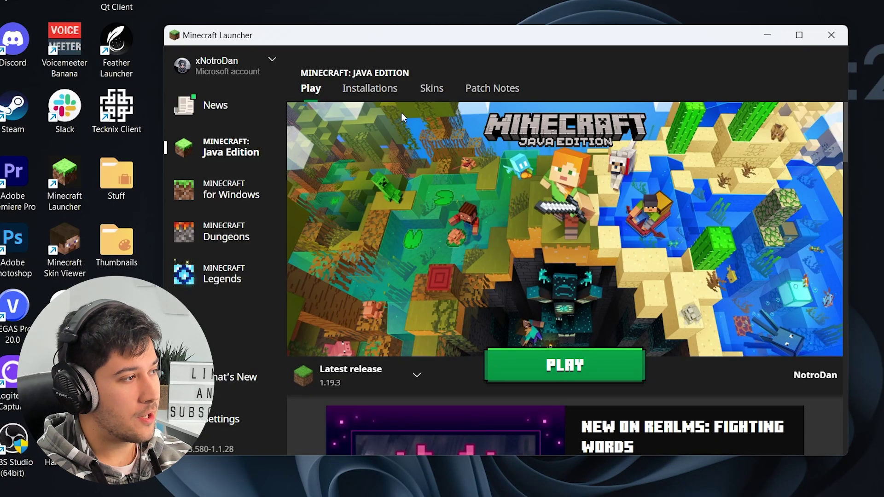
- In the Minecraft Launcher, choose the SkyClient 1.8.9 Forge installation and start the game
click(380, 89)
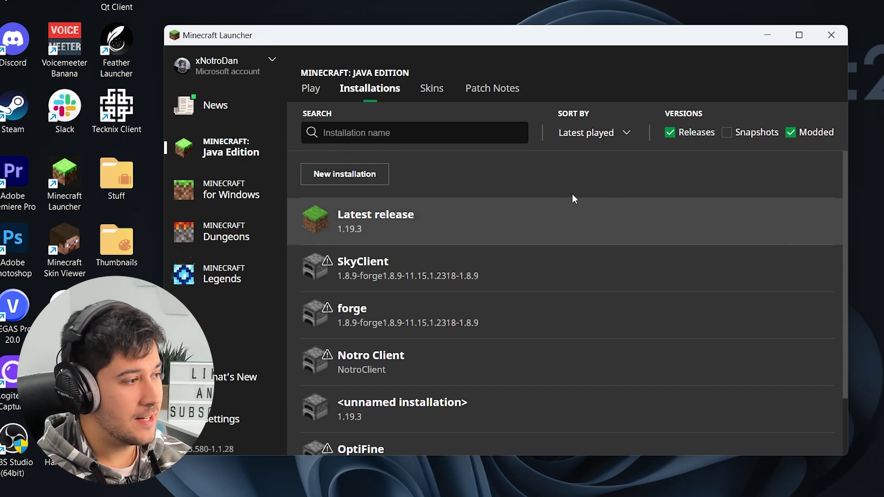
click(314, 90)
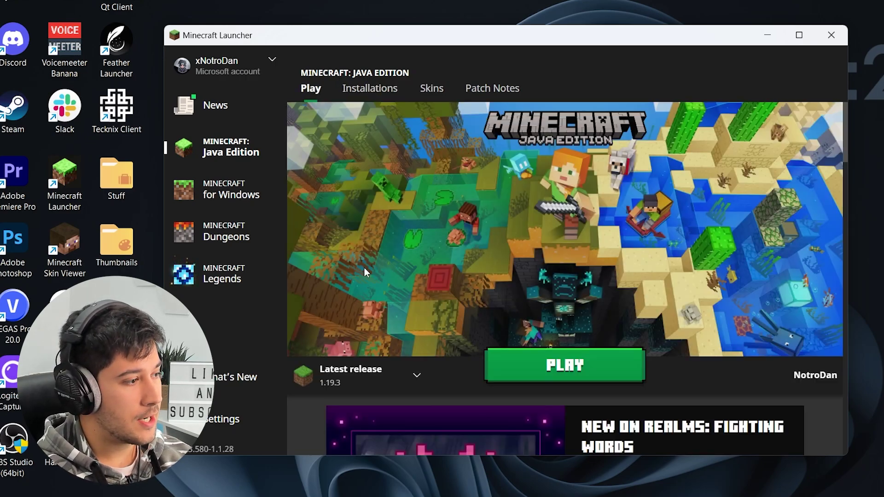
click(362, 372)
click(368, 230)
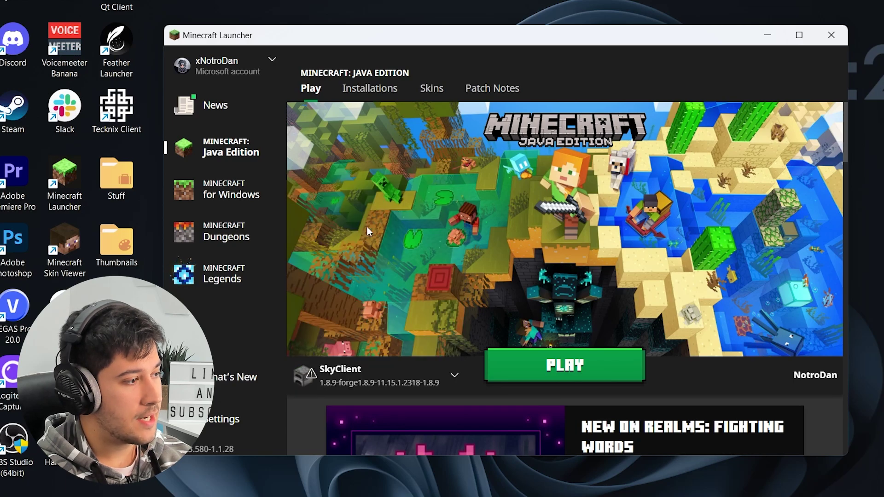
drag(568, 36, 580, 37)
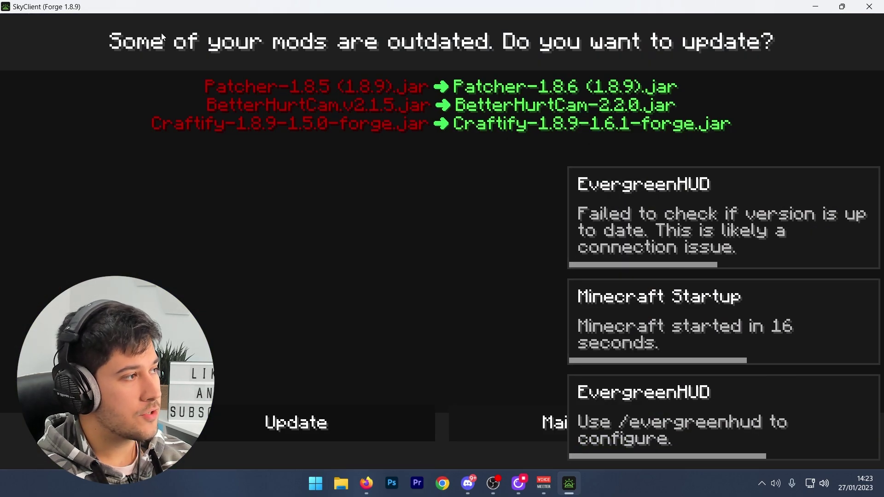
- Update the outdated Patcher, BetterHurtCam and Craftify mods and go through the SkyClient welcome screens
click(334, 420)
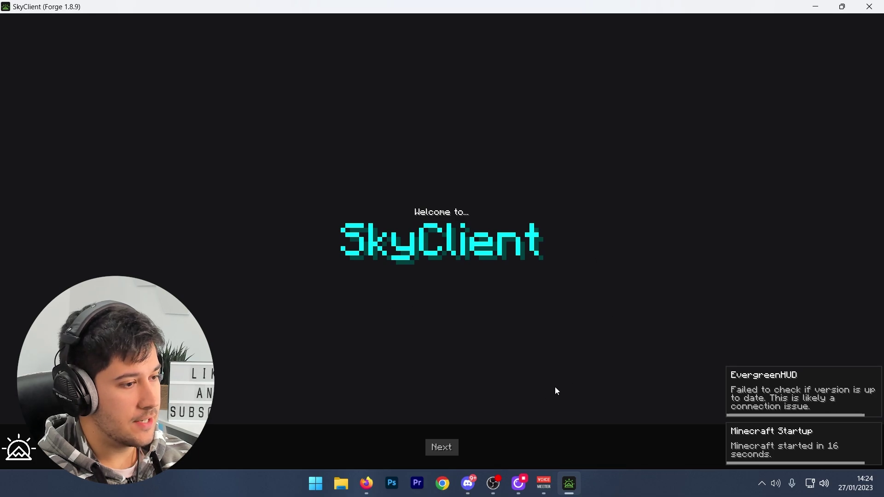
click(442, 449)
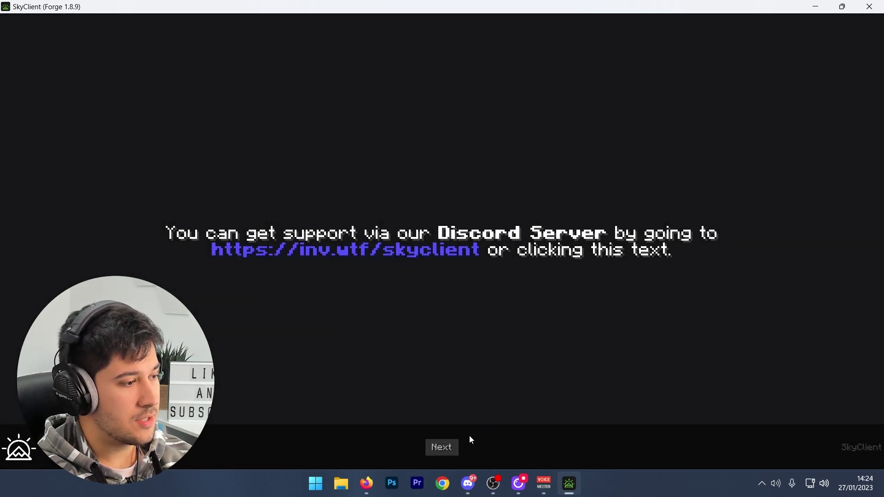
click(442, 447)
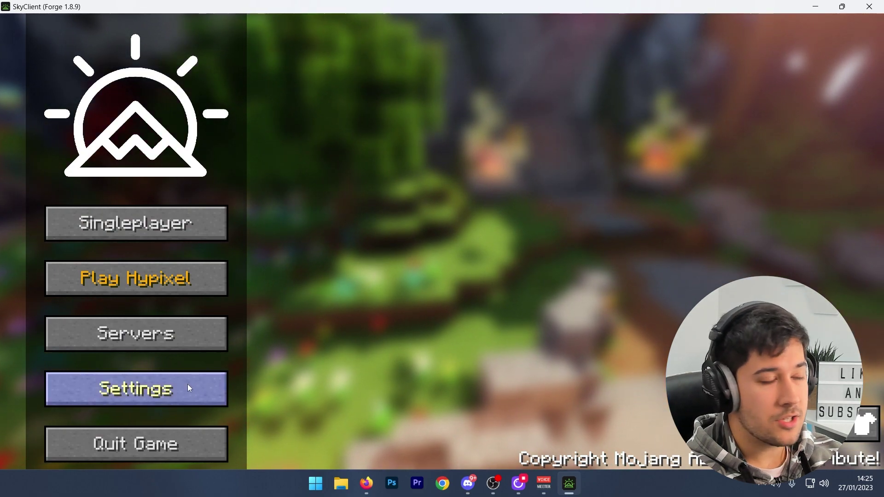
- Review the SkyClient Updater's general settings and return to the main menu
click(188, 388)
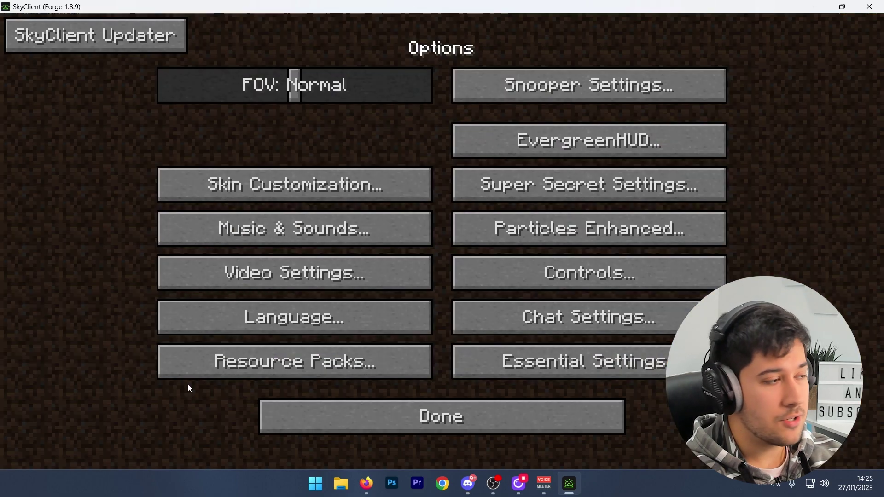
click(67, 35)
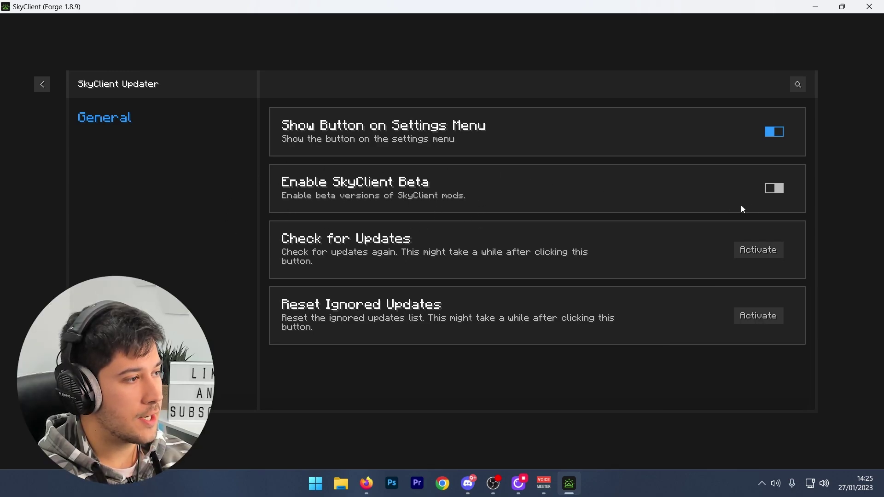
key(Escape)
click(355, 426)
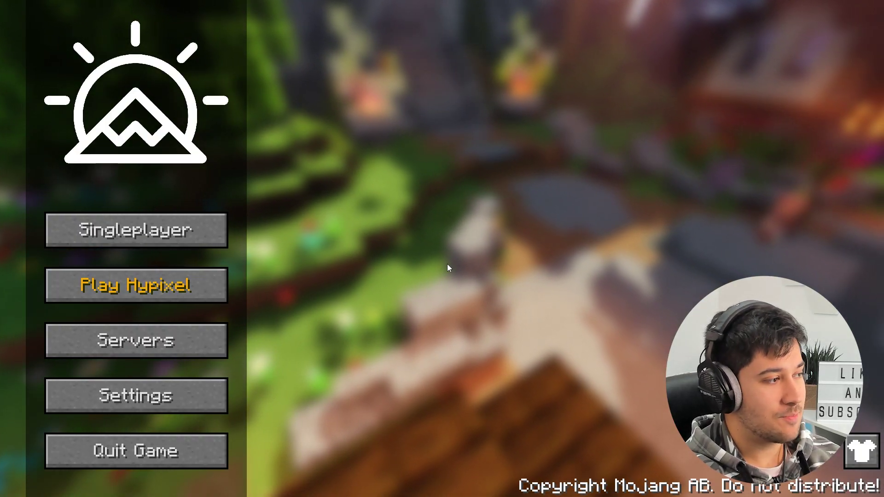
- View the favorite multiplayer servers, enter a game world and close the open chat
click(136, 340)
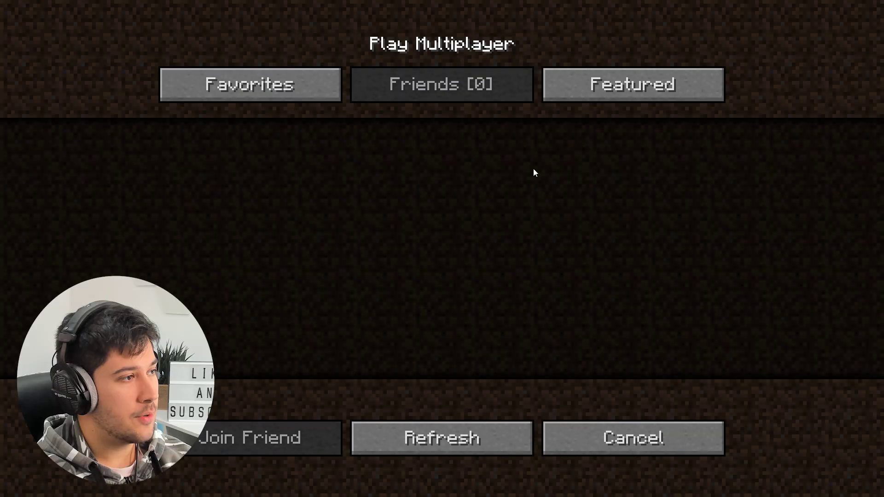
click(281, 69)
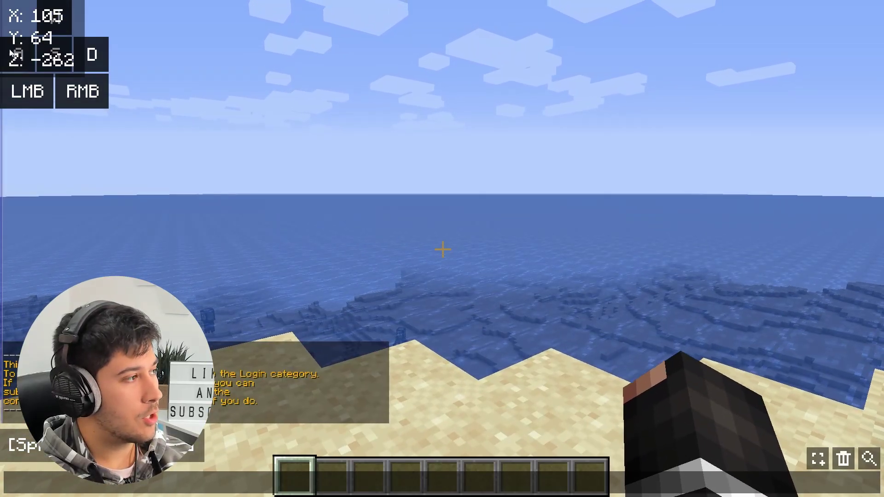
key(Escape)
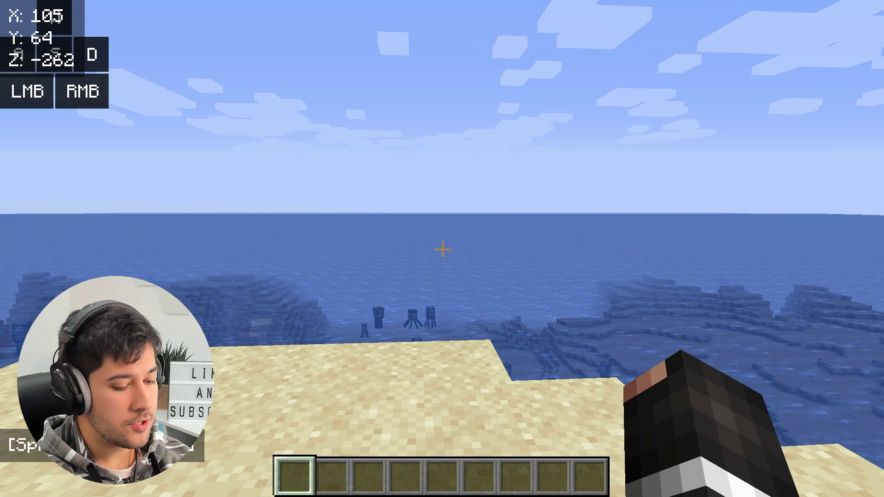
- Open the OneConfig menu in game and look through the full list of installed mods
key(Shift_R)
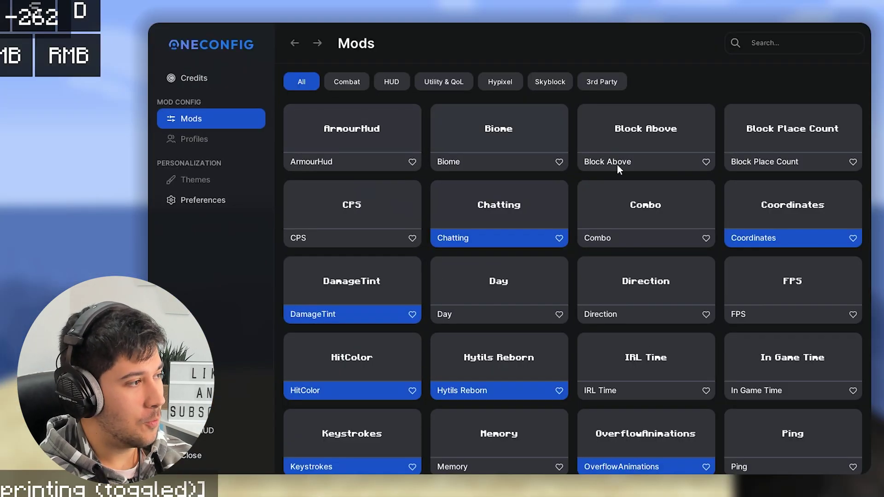
scroll(434, 213, down, 8)
scroll(499, 266, up, 5)
scroll(552, 258, up, 3)
key(Escape)
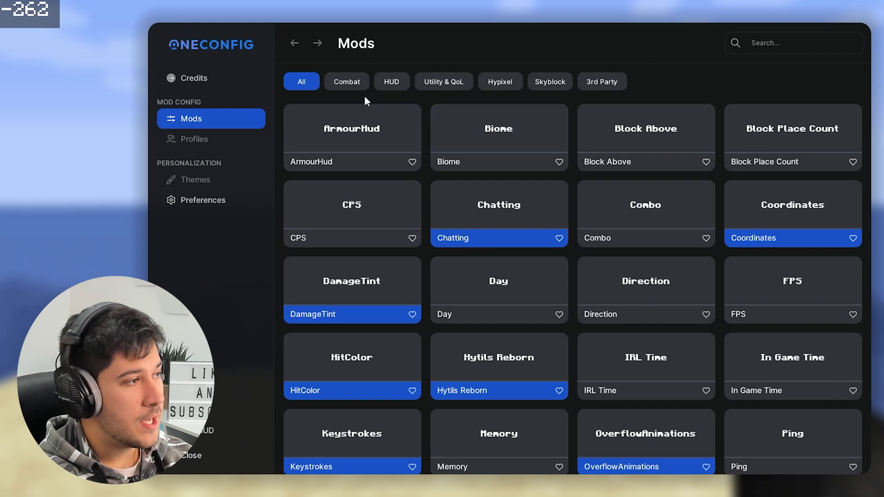
- Show only the HUD mods and open the settings of the Keystrokes mod
click(389, 82)
scroll(412, 282, down, 2)
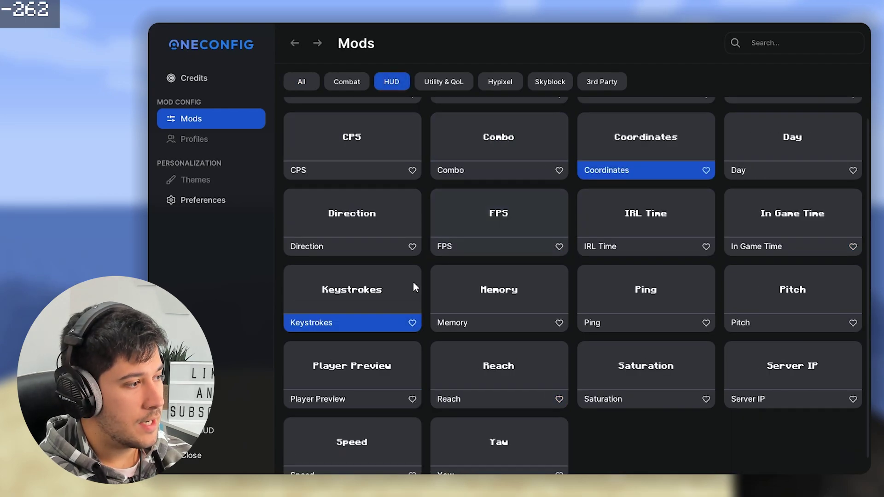
click(340, 300)
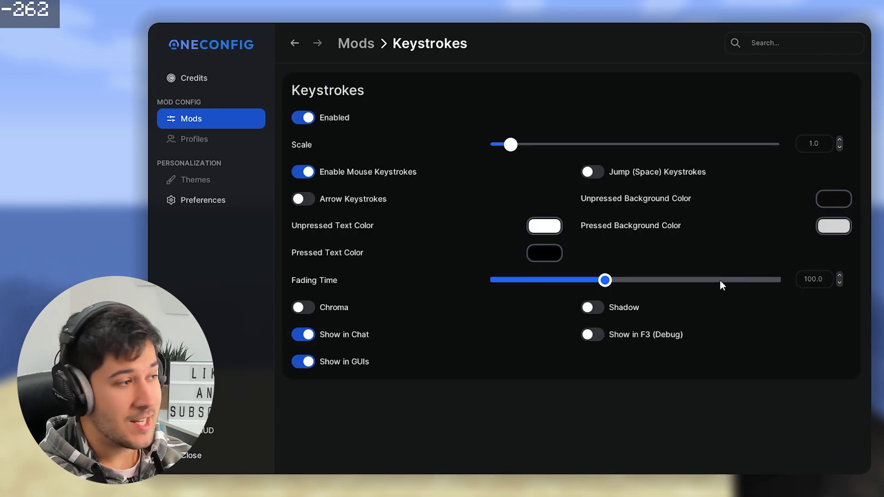
- Try a different Keystrokes scale and switch the mouse keystrokes off and back on
drag(733, 158, 524, 147)
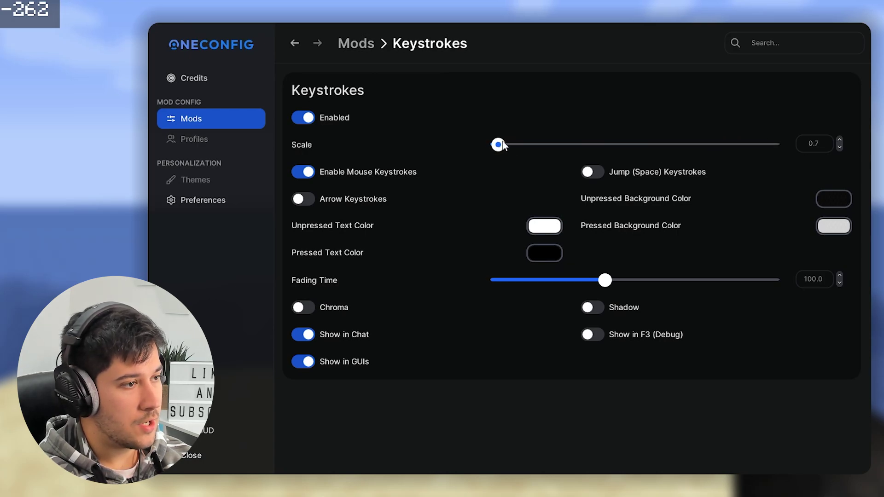
click(310, 173)
click(309, 171)
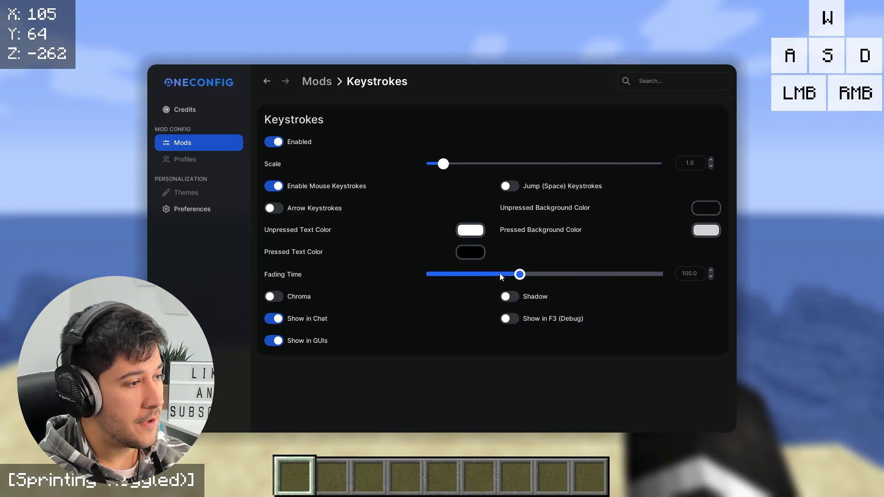
- Set the Keystrokes fading time to 131, try the Chroma effect and switch it off again
drag(603, 280, 548, 276)
drag(474, 272, 548, 274)
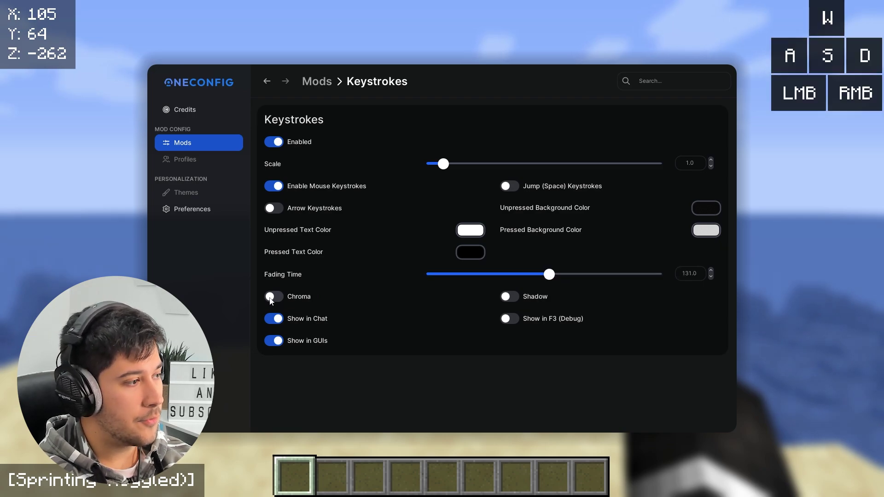
click(271, 297)
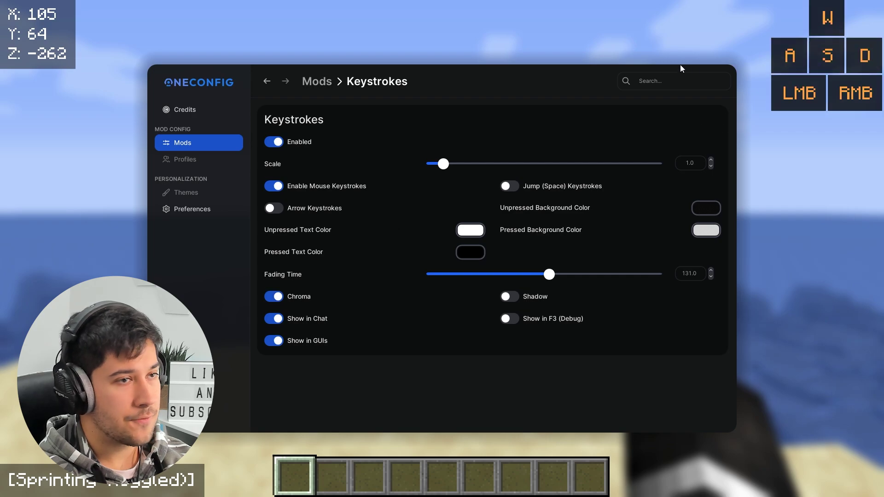
click(274, 296)
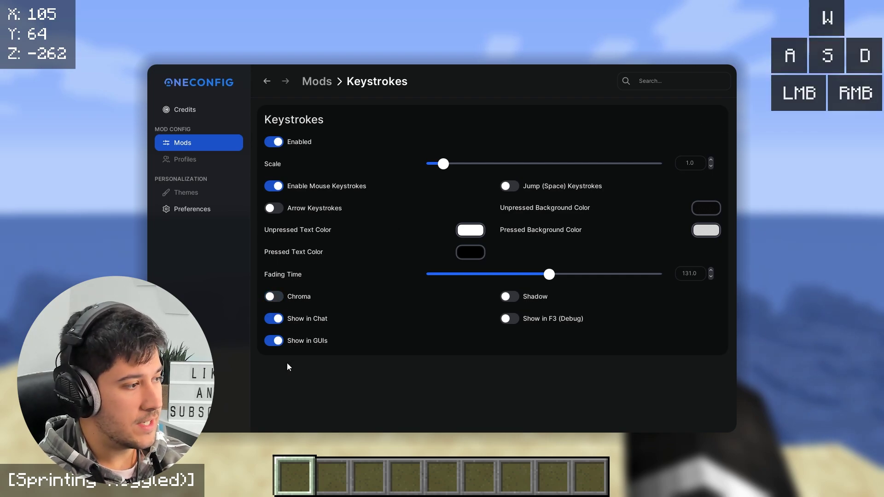
key(Escape)
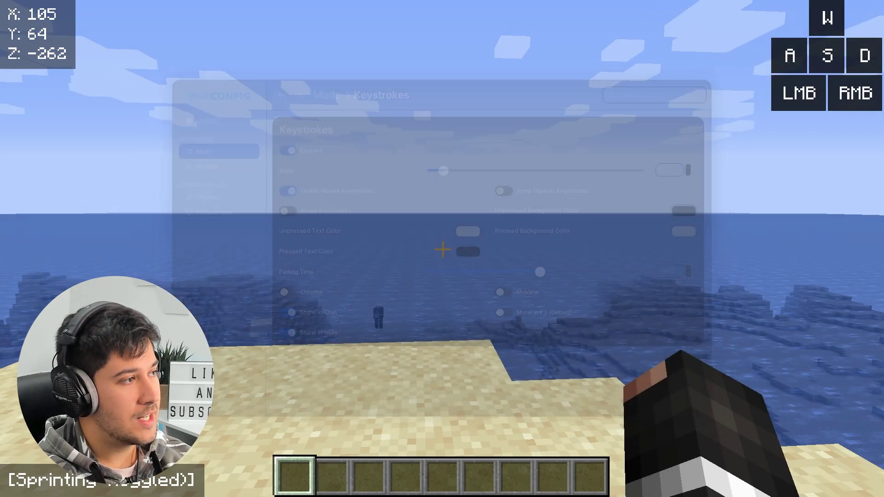
- Test the on-screen keystrokes by sprinting, strafing, jumping and attacking in the game world
key(w)
key(ctrl)
click(442, 249)
key(s)
key(a)
key(d)
key(w)
key(d)
key(space)
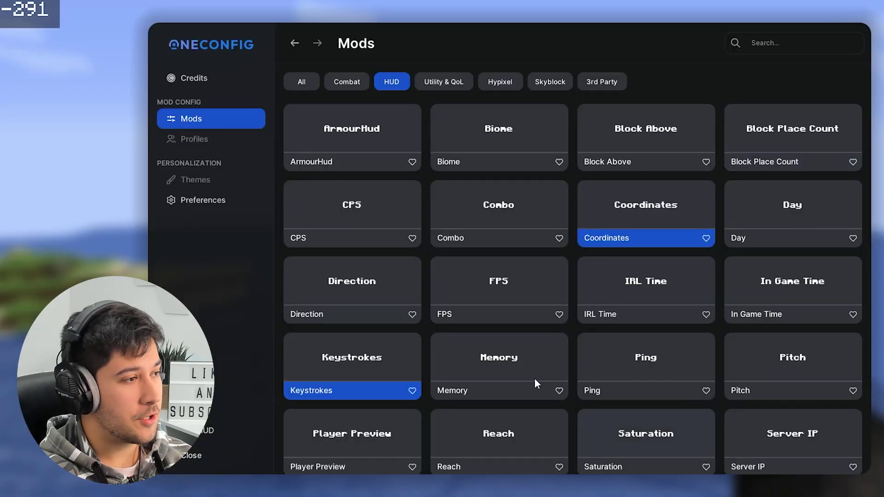
- Open the settings of the FPS mod from the HUD mods and enable its display
scroll(600, 341, down, 2)
scroll(694, 375, up, 2)
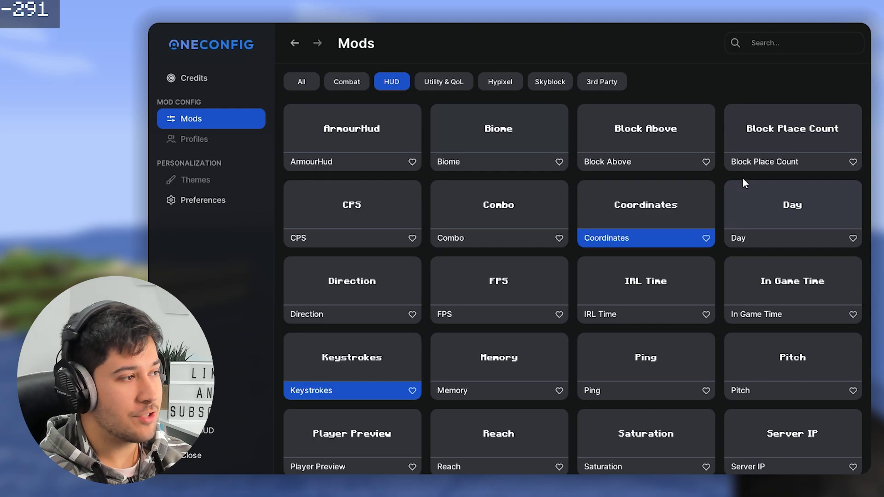
scroll(589, 212, down, 2)
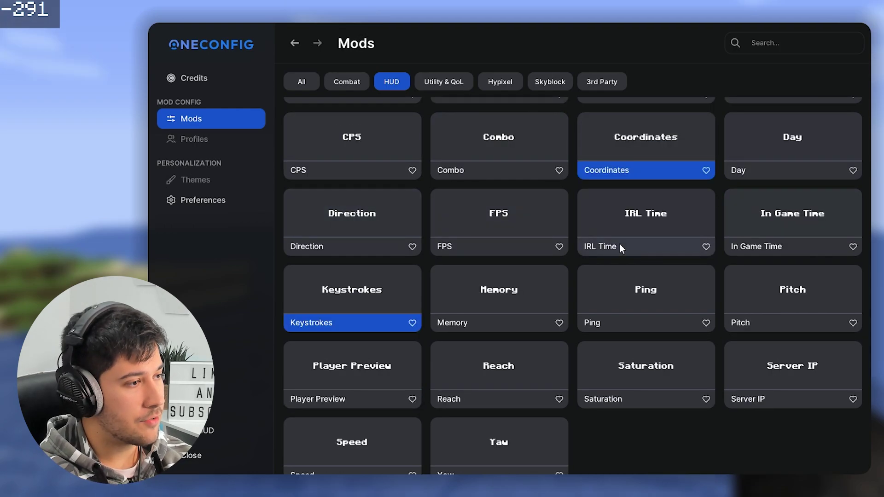
click(495, 225)
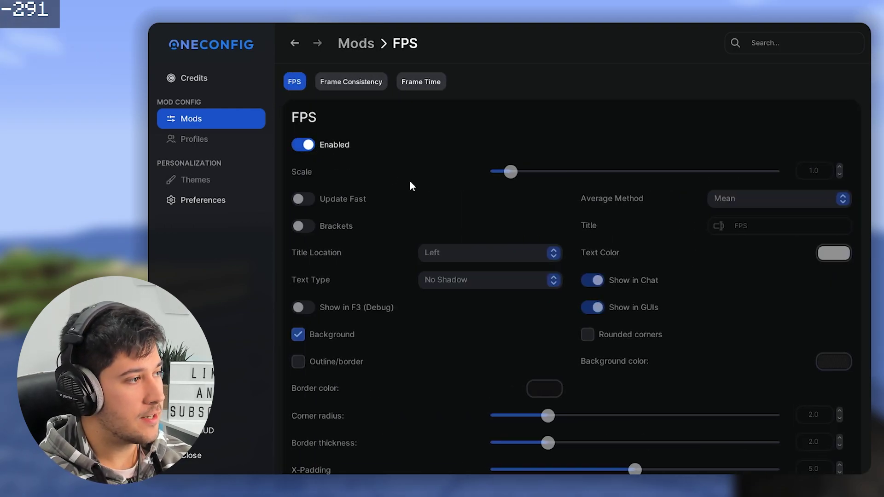
- Rearrange the HUD with Frame Consistency above Frame Time near the top centre and the FPS counter beside the keystrokes
key(Escape)
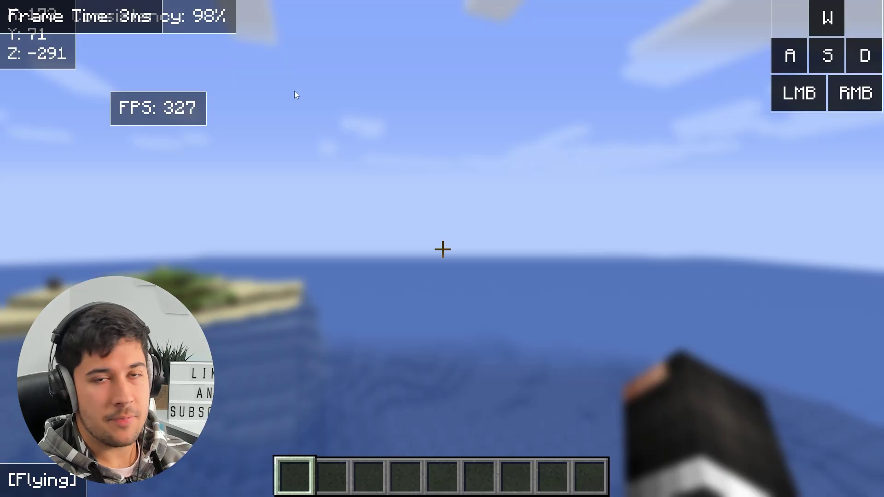
drag(186, 11, 509, 13)
drag(103, 16, 465, 50)
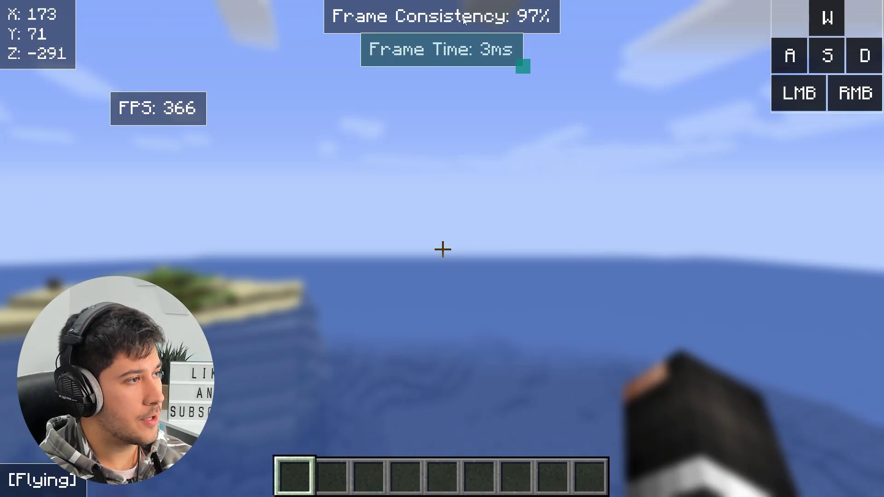
drag(175, 113, 638, 81)
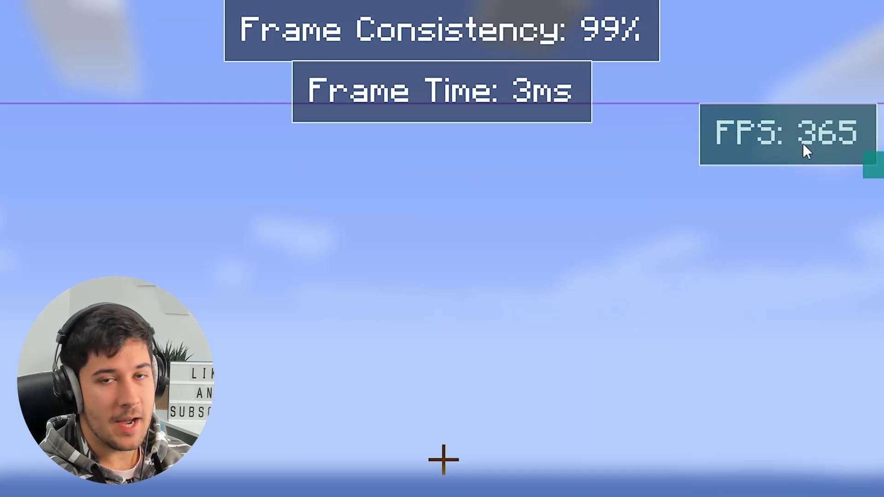
drag(803, 143, 813, 37)
key(Escape)
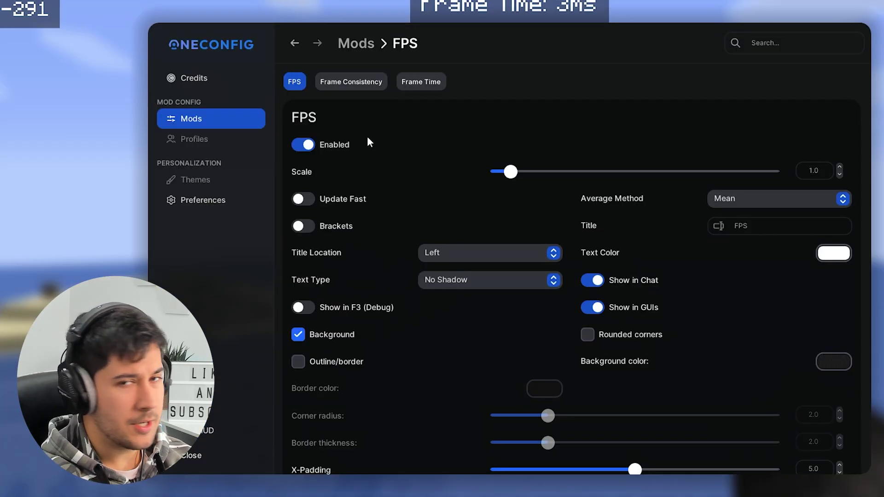
- Disable the Frame Consistency and Frame Time displays of the FPS mod and return to the mods list
click(342, 86)
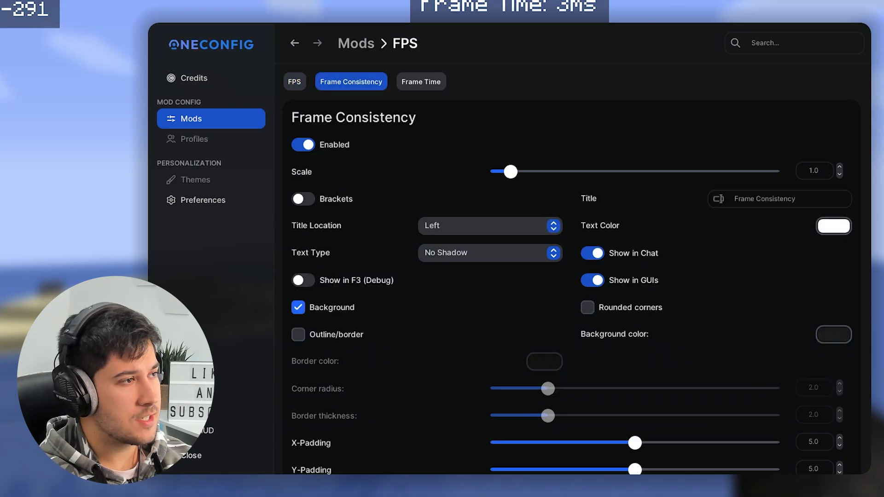
click(304, 145)
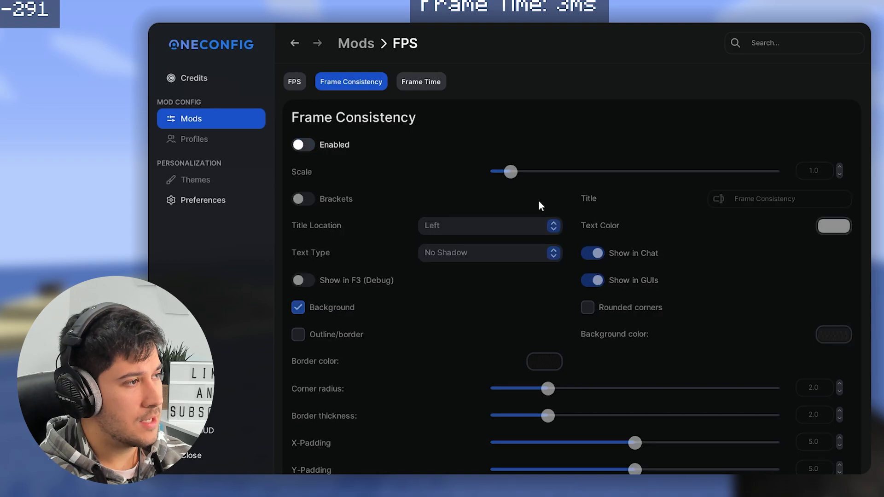
click(425, 87)
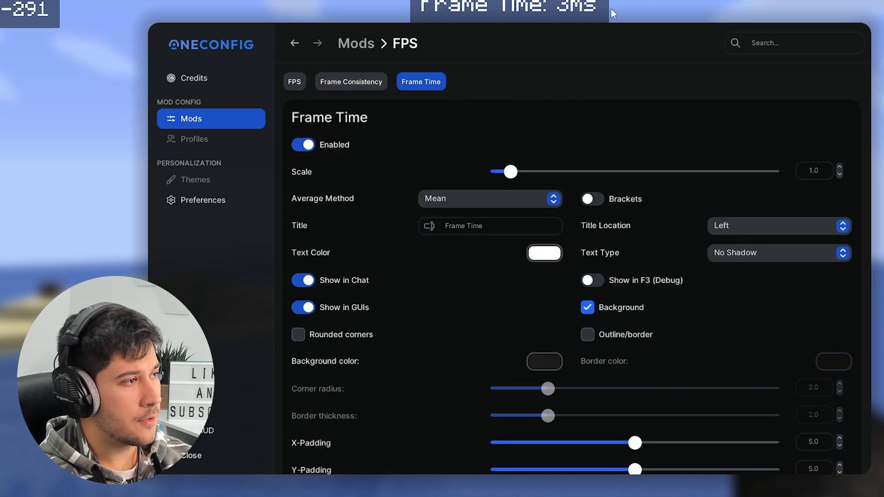
scroll(481, 283, down, 1)
scroll(481, 308, up, 1)
click(309, 144)
click(356, 43)
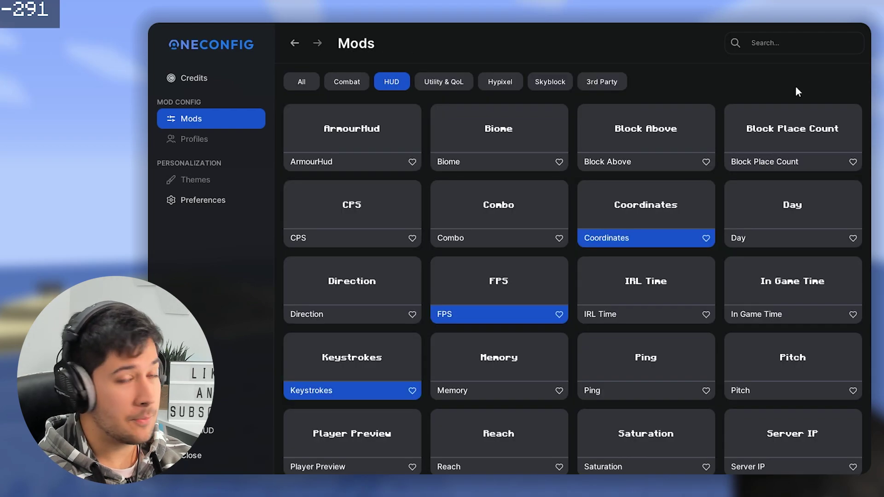
- Browse the 3rd Party mods and look at the Essential and Better Chat settings
scroll(581, 234, down, 2)
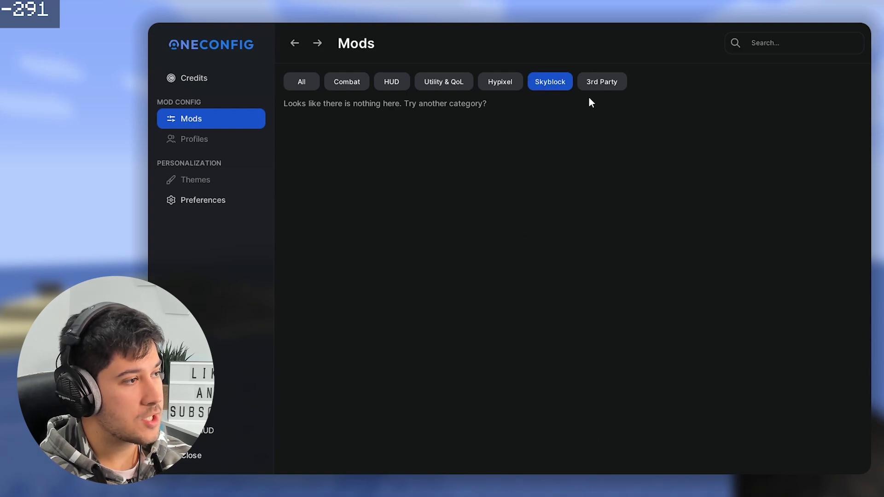
click(614, 89)
click(675, 193)
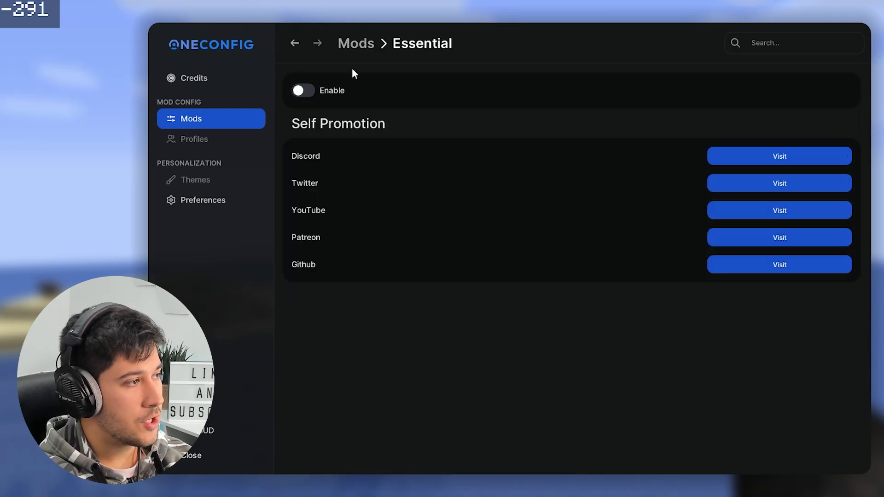
click(357, 45)
click(652, 133)
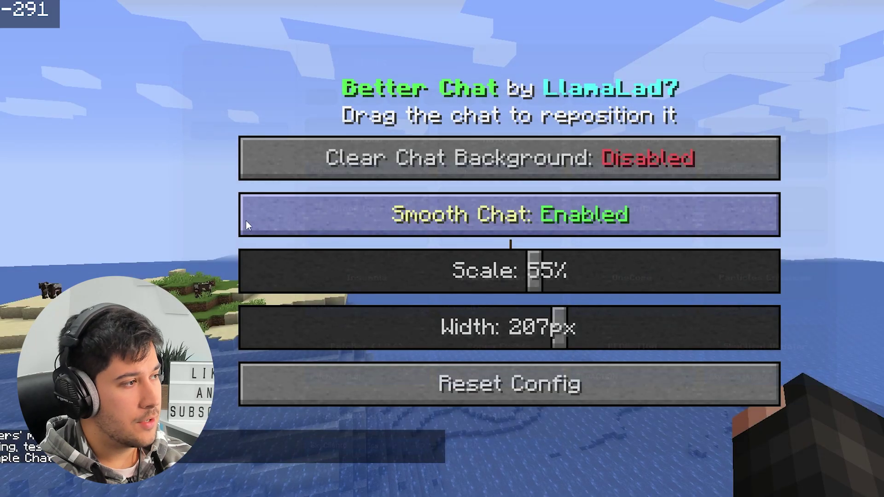
key(Escape)
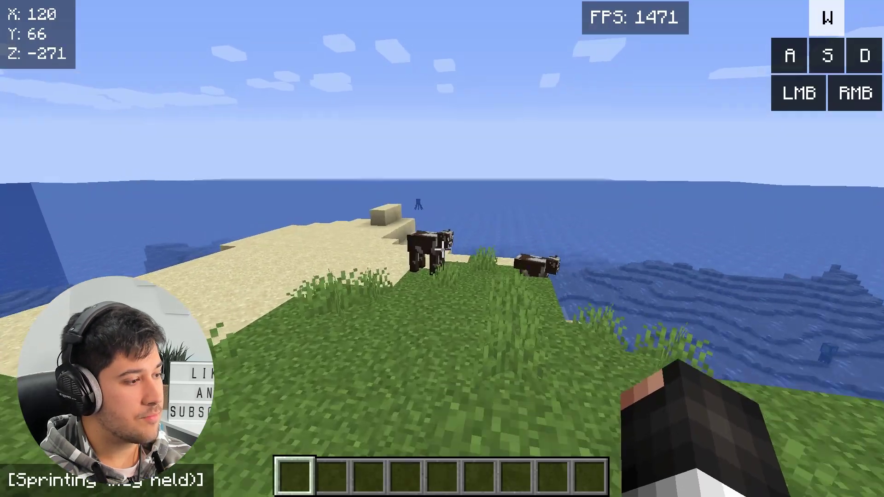
- Walk and fly around the island to observe the HUD elements in the game
key(w)
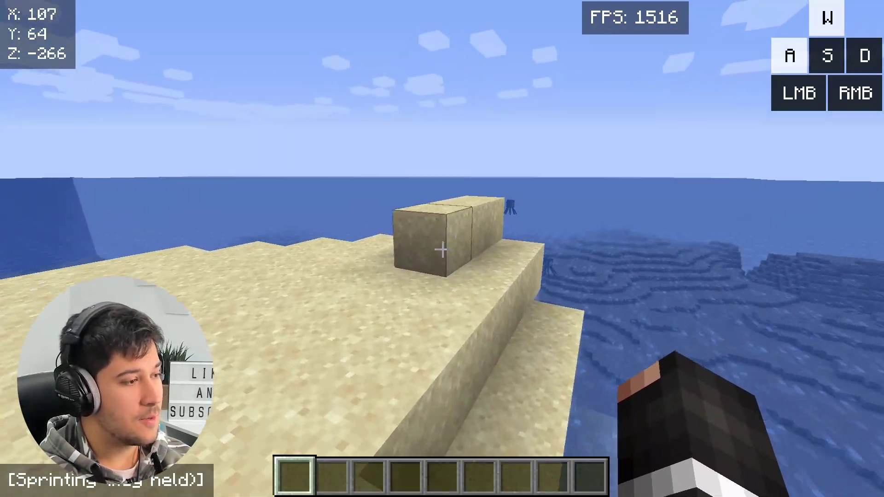
key(space)
key(space)
key(s)
key(a)
key(d)
key(w)
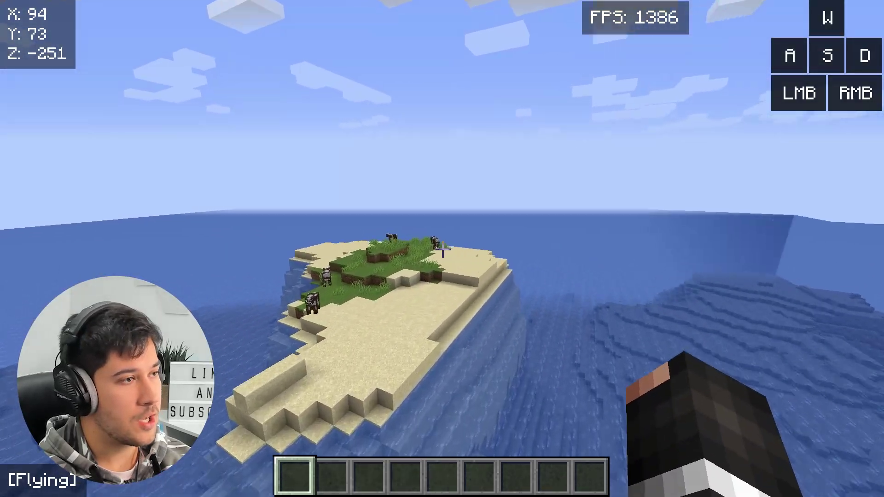
- Reopen OneConfig and look through the list of all mods
key(shift)
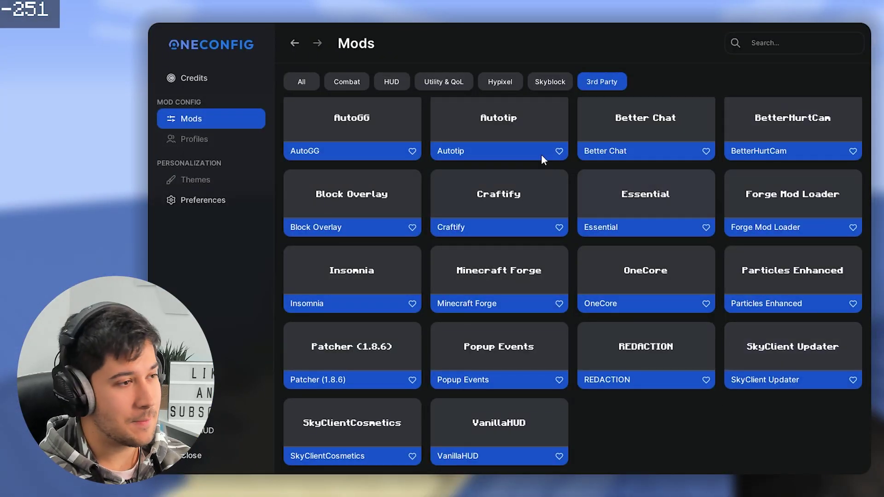
click(296, 84)
scroll(570, 272, down, 10)
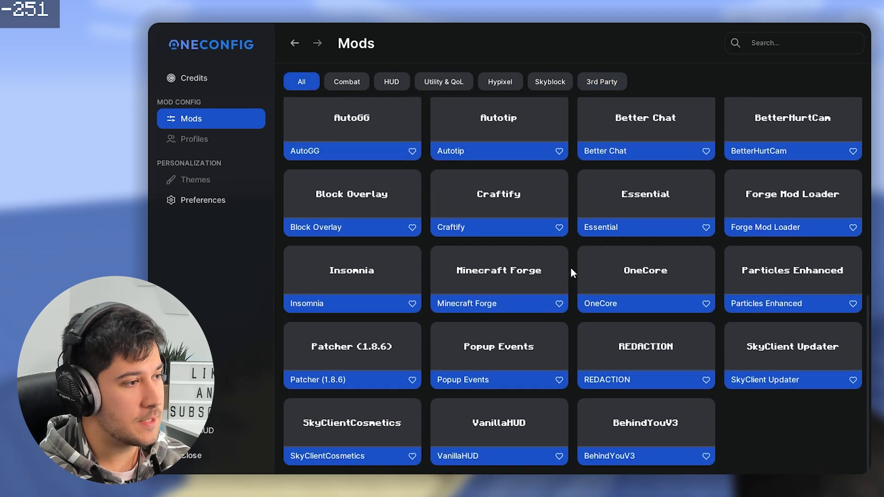
scroll(556, 348, up, 10)
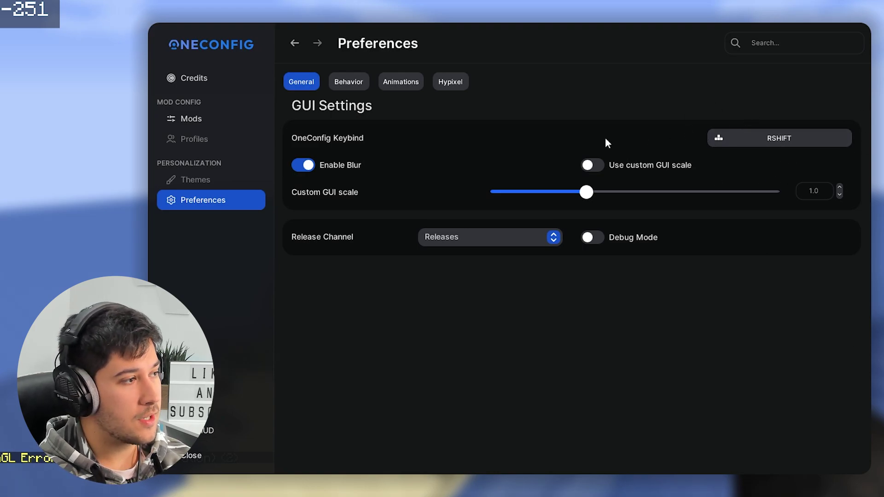
- Review the Behavior, Animations, Hypixel and General preferences, closing and reopening OneConfig to watch its opening animation
click(348, 82)
click(401, 81)
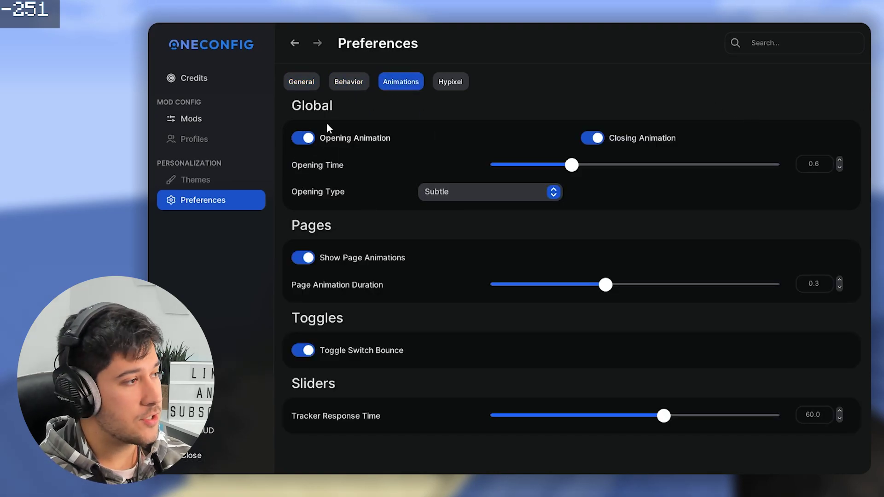
key(Escape)
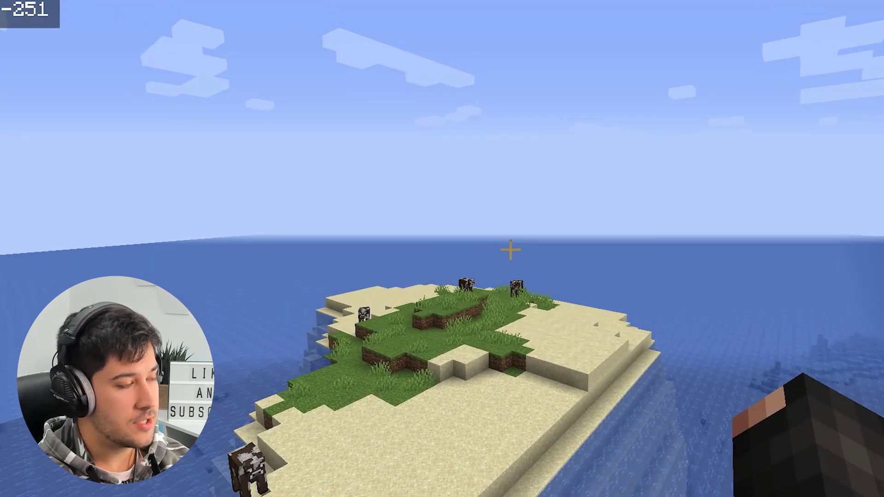
key(Shift_R)
key(Escape)
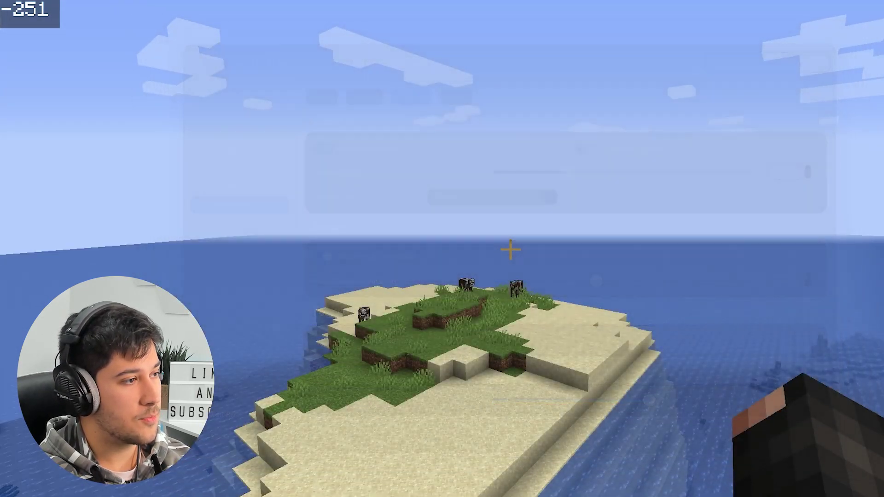
key(Shift_R)
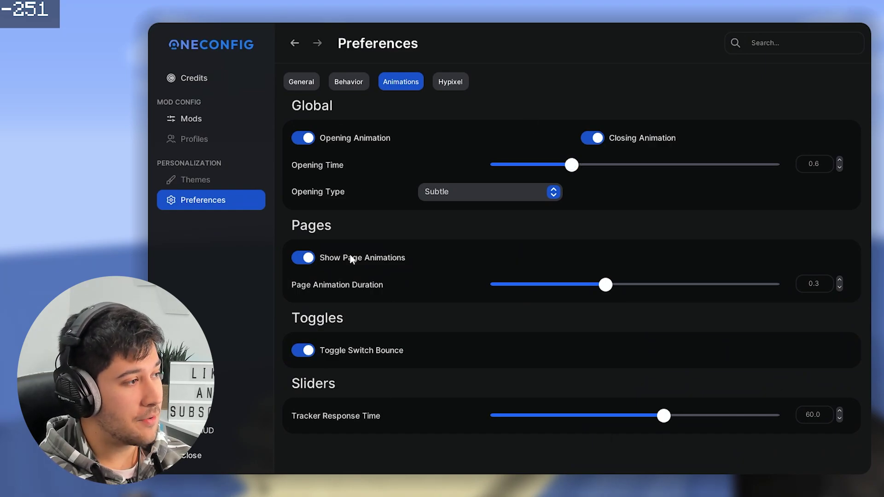
click(442, 82)
click(301, 81)
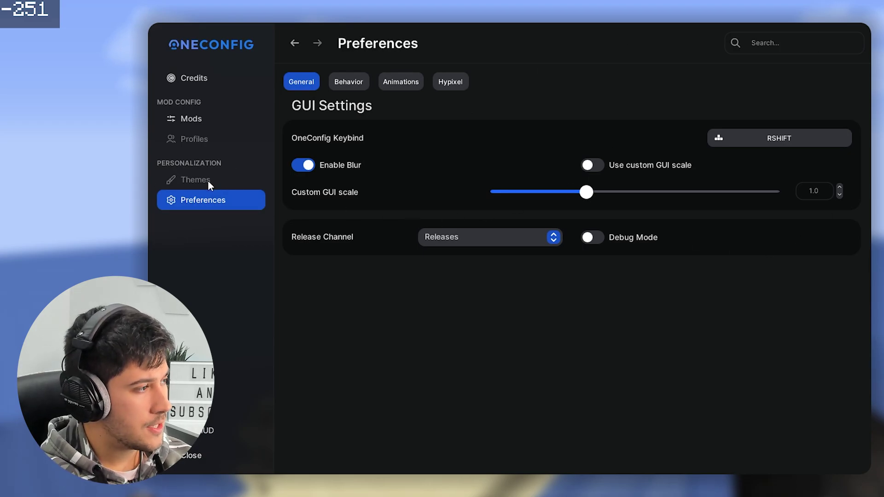
- View OneConfig's mods and credits pages and return to flying in the game world
click(198, 118)
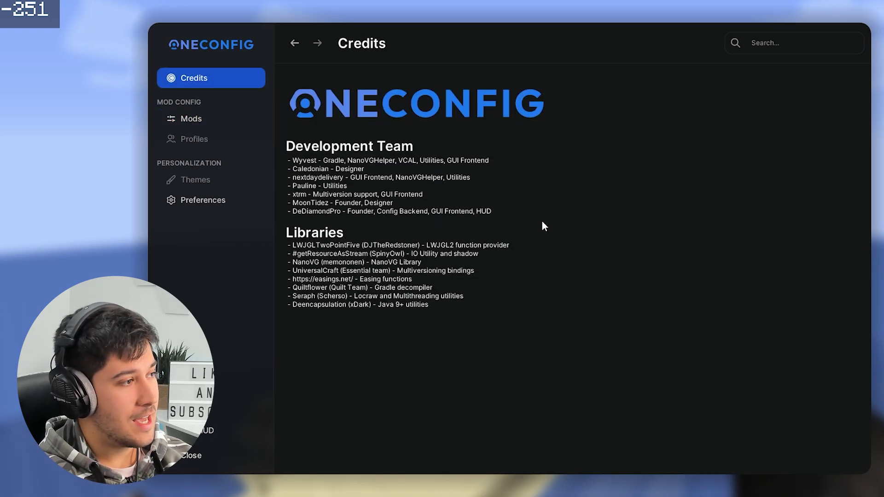
click(192, 120)
key(Escape)
key(w)
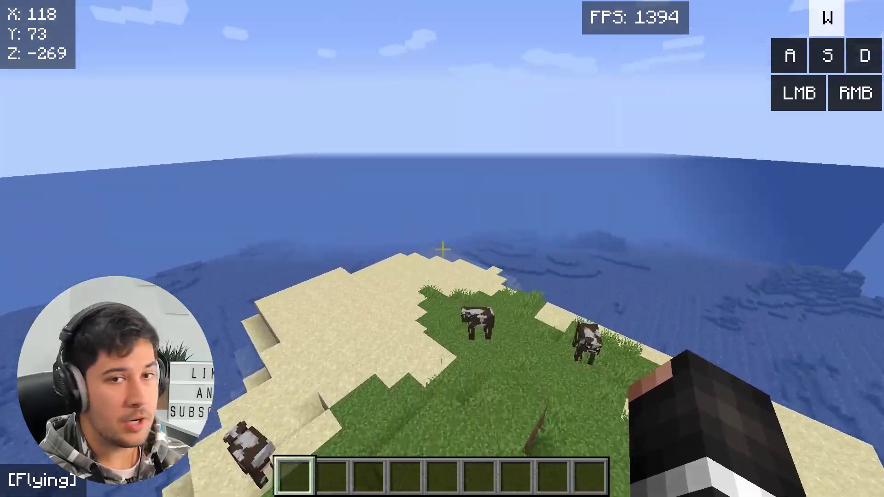
key(space)
key(space)
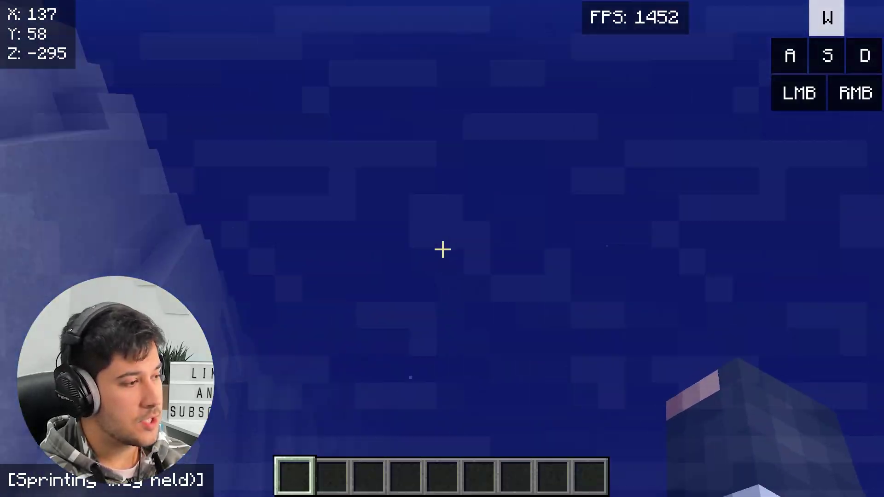
key(space)
key(space)
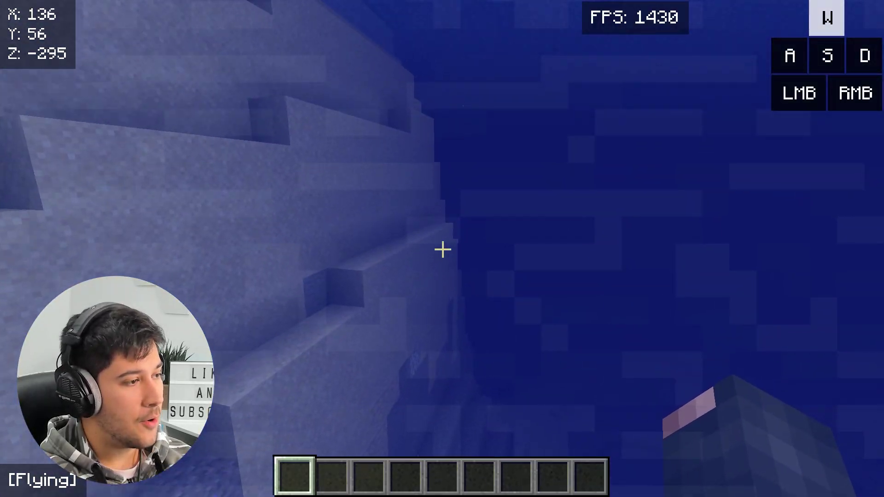
key(a)
key(space)
key(a)
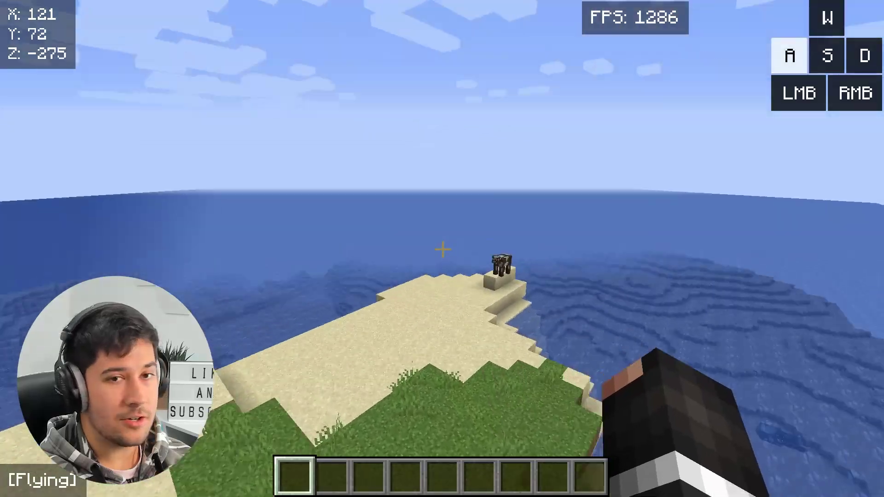
key(s)
key(ctrl)
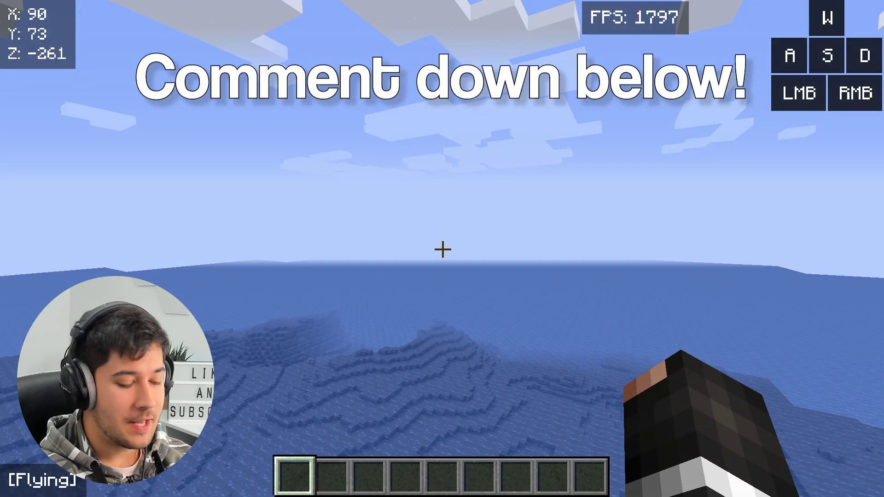
- Reopen OneConfig twice to look through the complete mods list, flying over the water in between
key(Shift_R)
scroll(496, 255, down, 10)
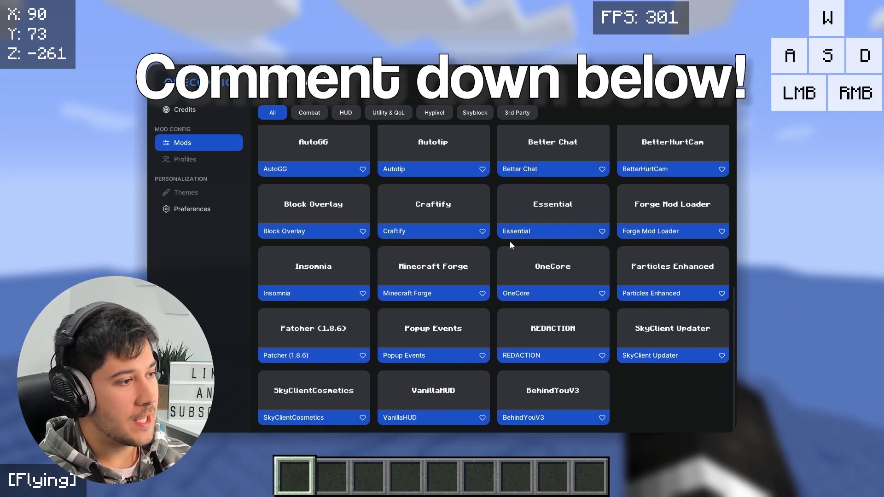
scroll(567, 256, up, 10)
key(Escape)
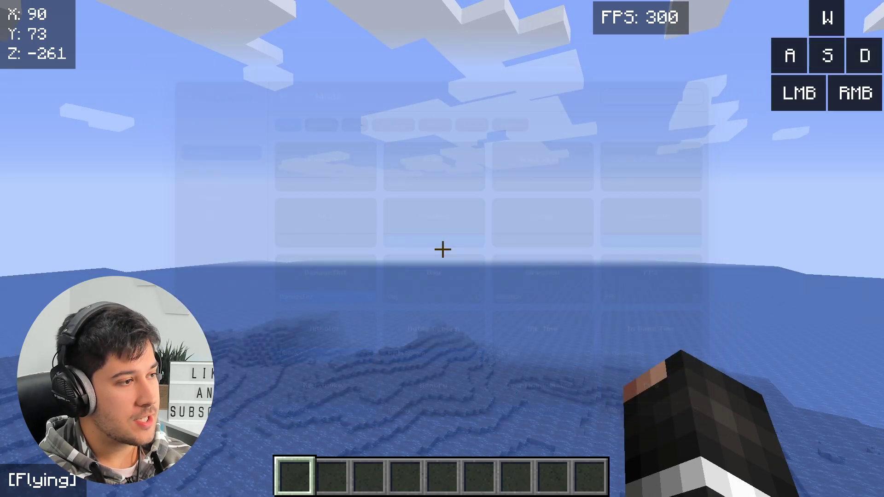
key(w)
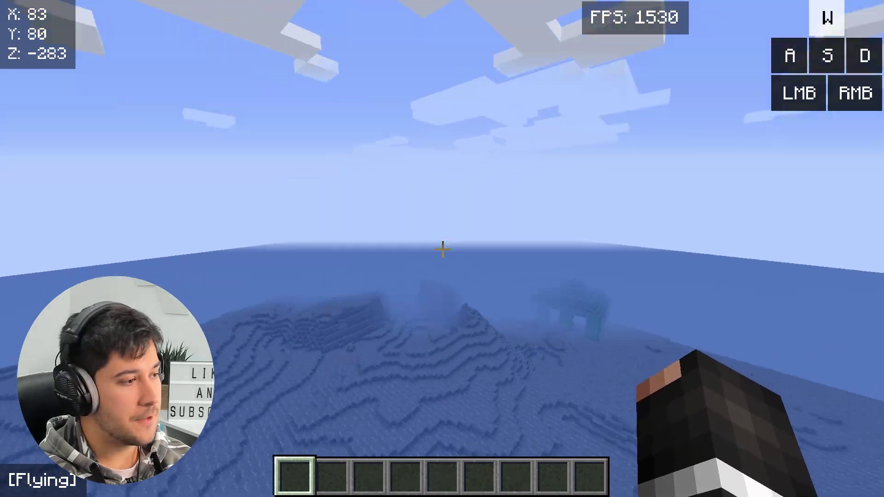
key(d)
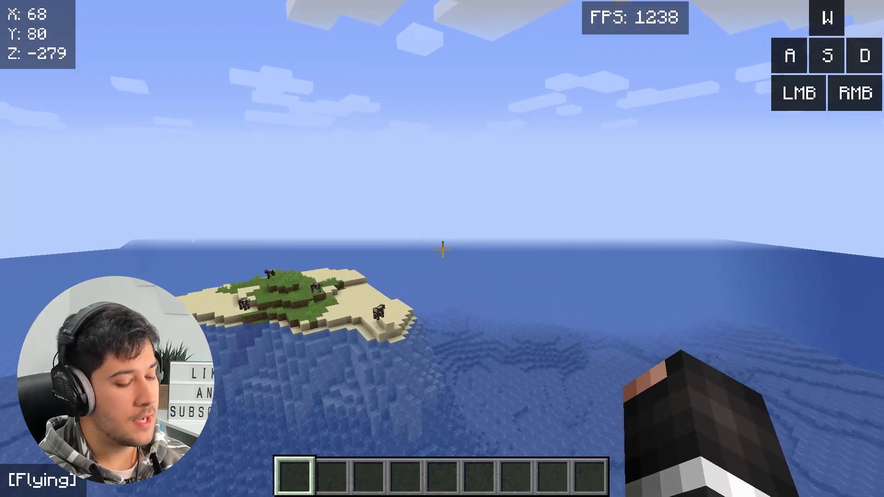
key(Shift_R)
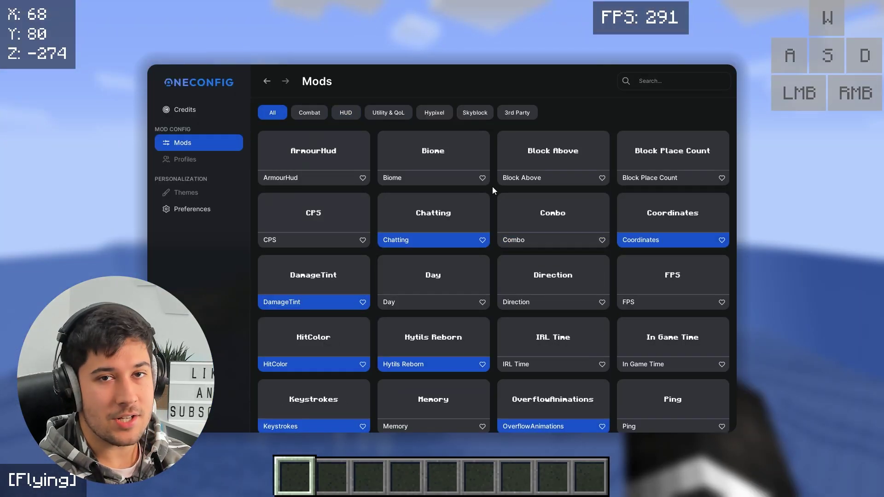
key(Escape)
- Fly around the island until it is fully in view from a distance and take a screenshot of it
key(w)
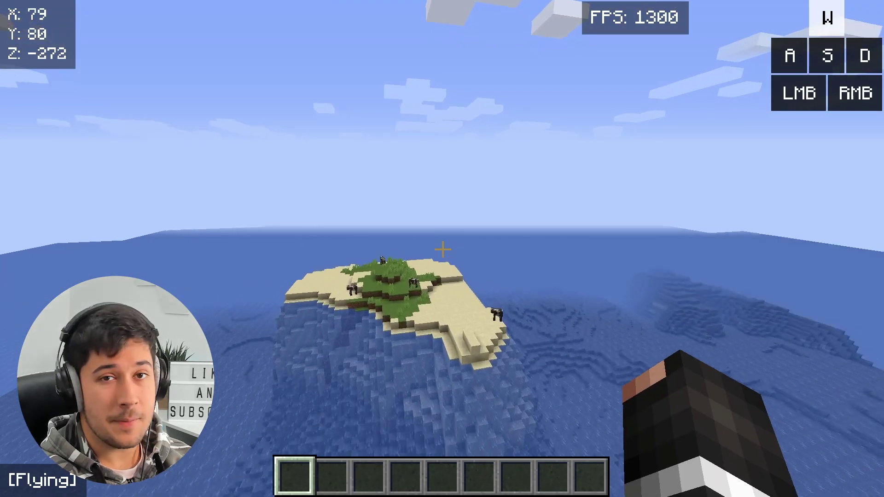
key(a)
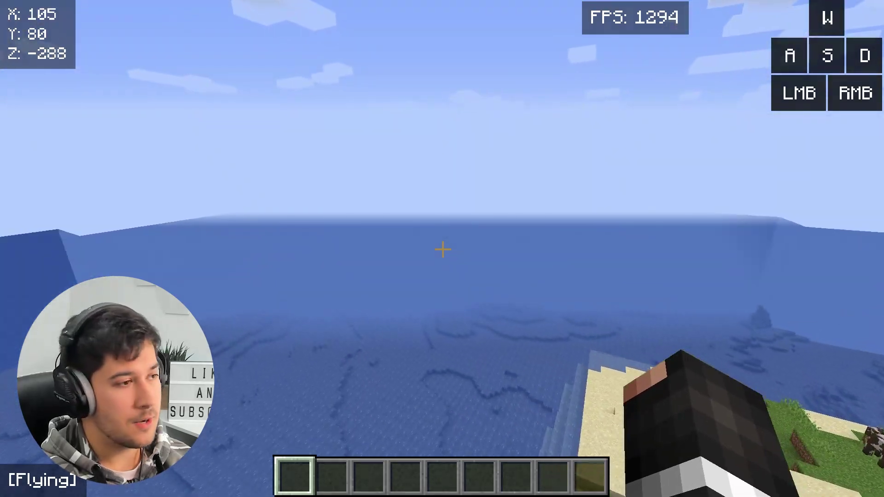
key(w)
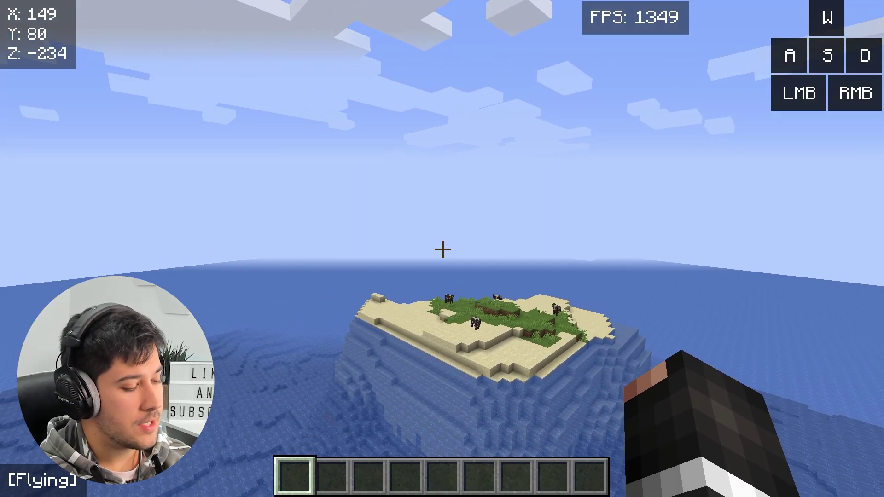
key(F2)
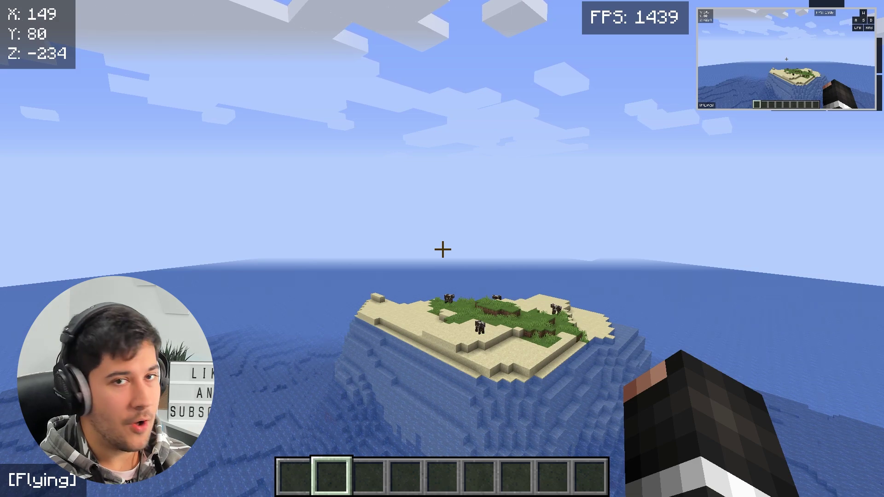
- Open the new screenshot in the image editor from its preview, try its crop handles and leave without saving
key(Escape)
mouse_move(809, 76)
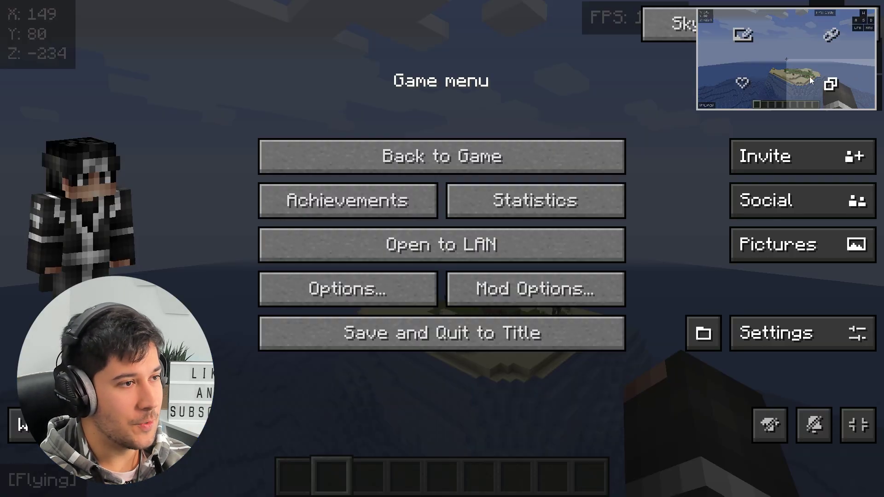
click(785, 54)
drag(694, 262, 739, 261)
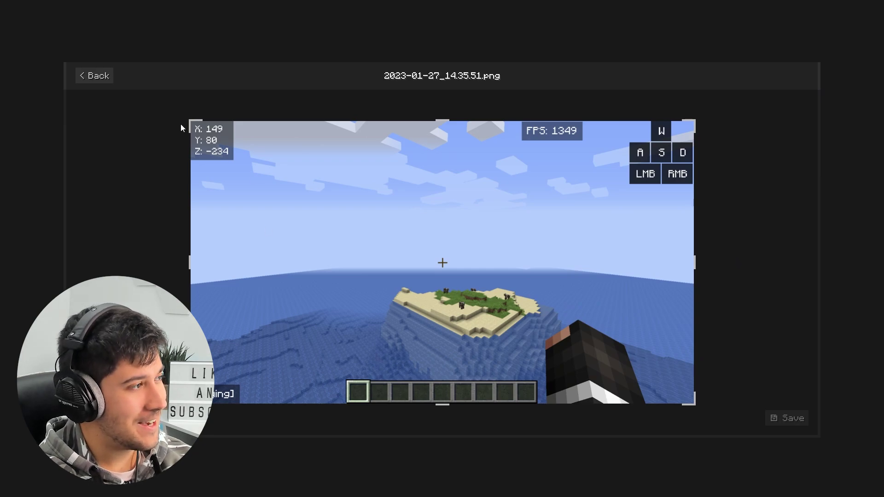
drag(442, 404, 468, 463)
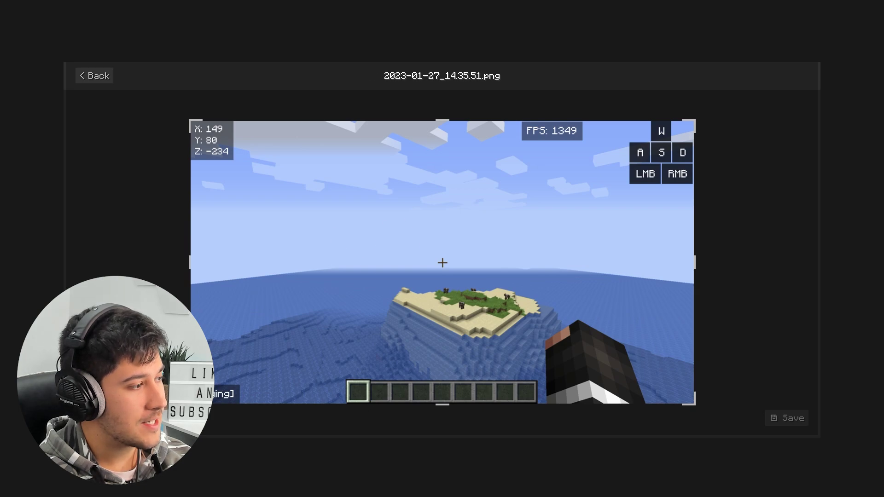
key(Escape)
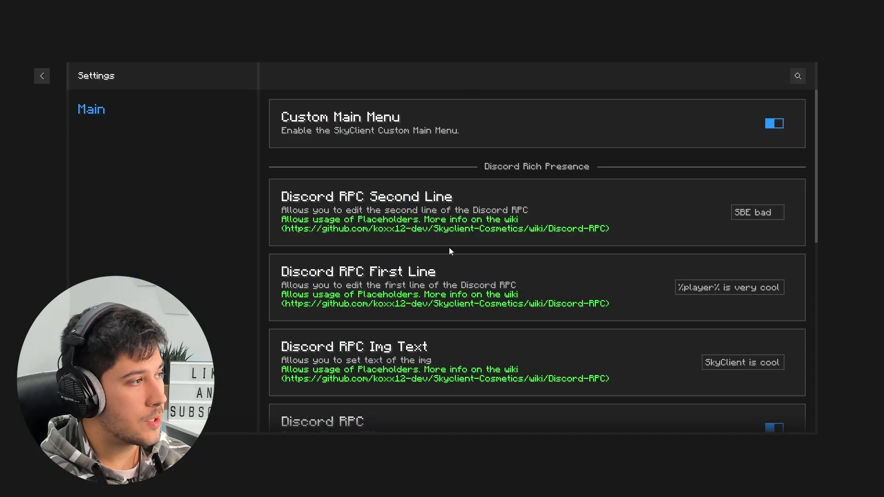
- Look through SkyClient's Main settings, including the custom main menu and Discord Rich Presence options
scroll(480, 265, down, 10)
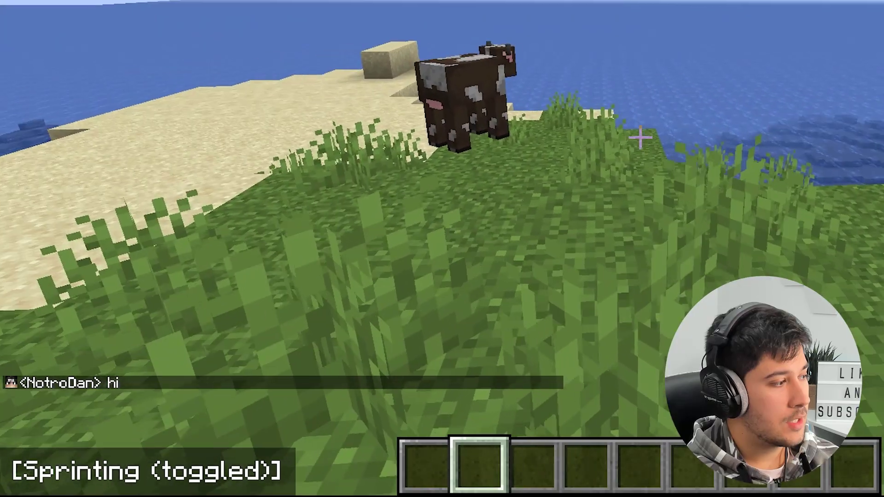
- Sprint across the grass onto the sand and send the chat message "Hi"
key(w)
key(ctrl)
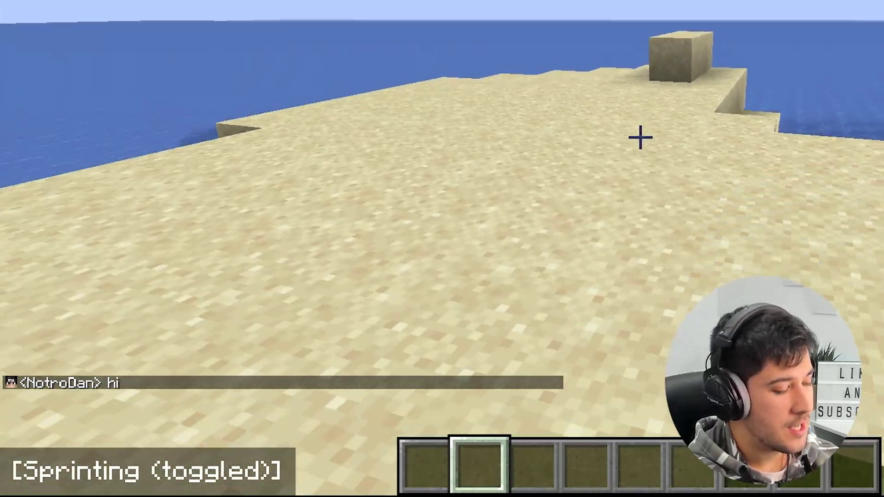
text(tHi)
key(Return)
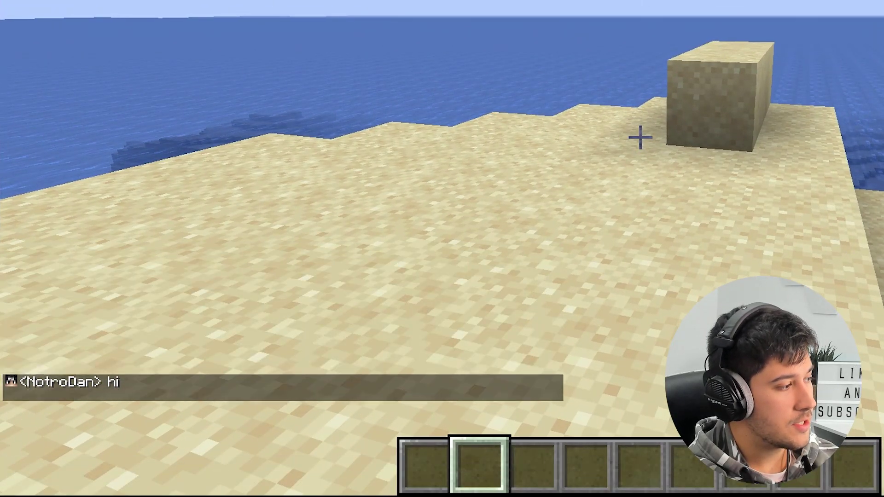
- Fly along the shore and back onto the island, open the chat and clear its message history
key(w)
key(ctrl)
key(a)
key(space)
key(space)
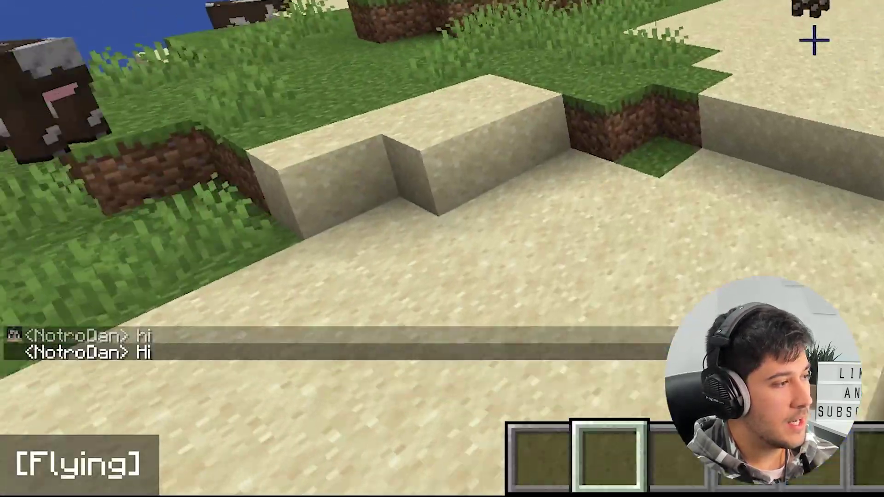
key(ctrl+w)
key(t)
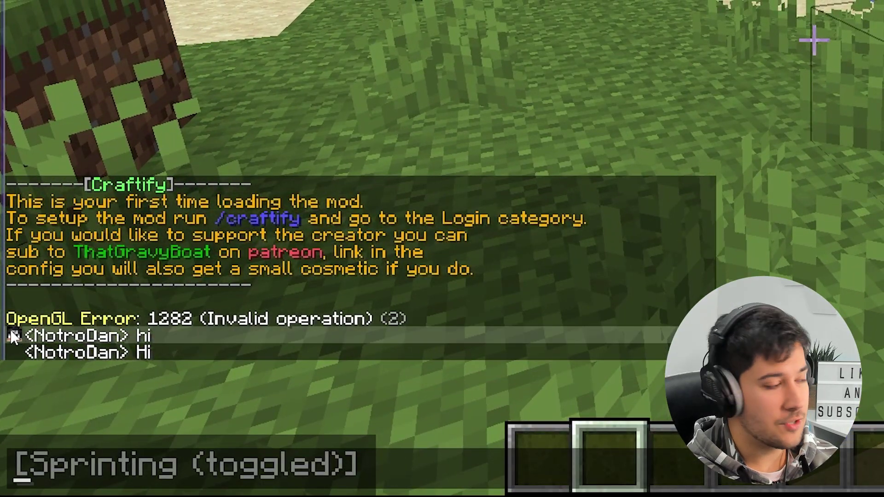
click(844, 459)
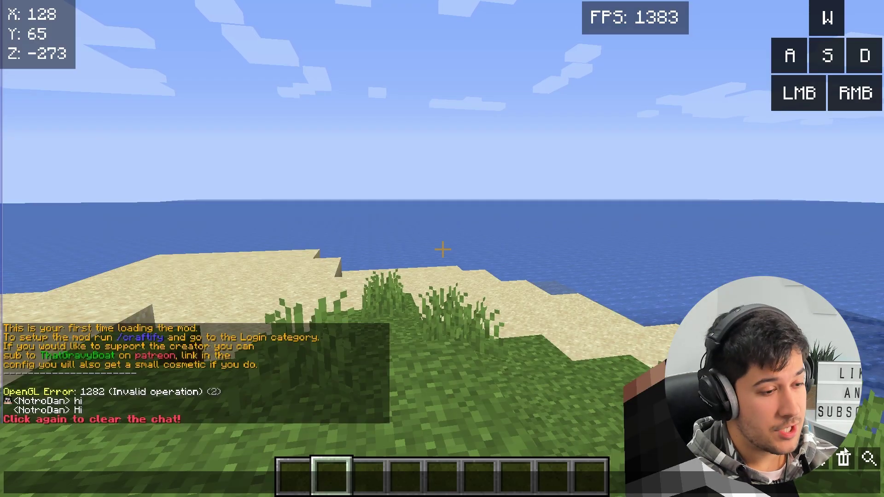
click(844, 458)
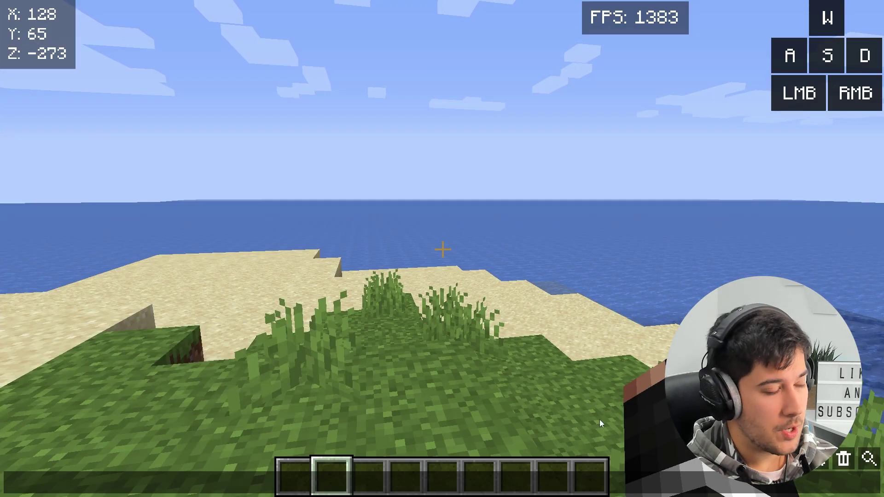
- Move onto the sand, reopen the chat and search its messages for "hi"
key(Escape)
key(w)
key(ctrl)
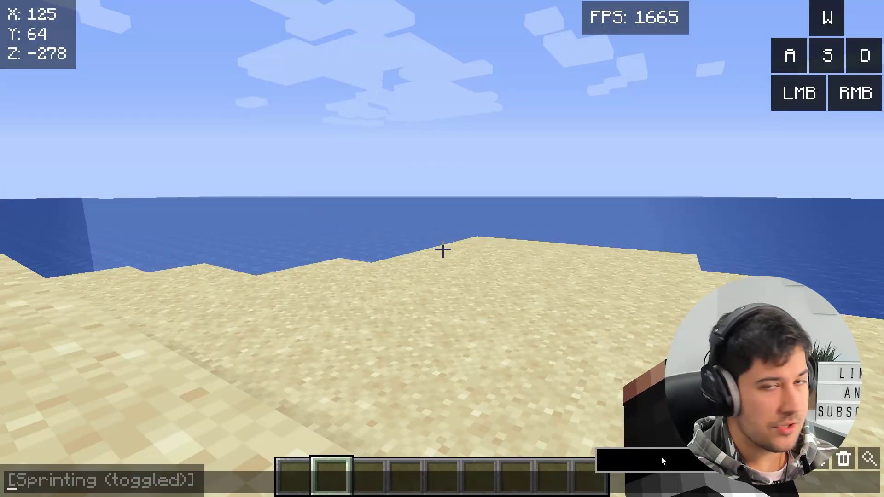
text(hi)
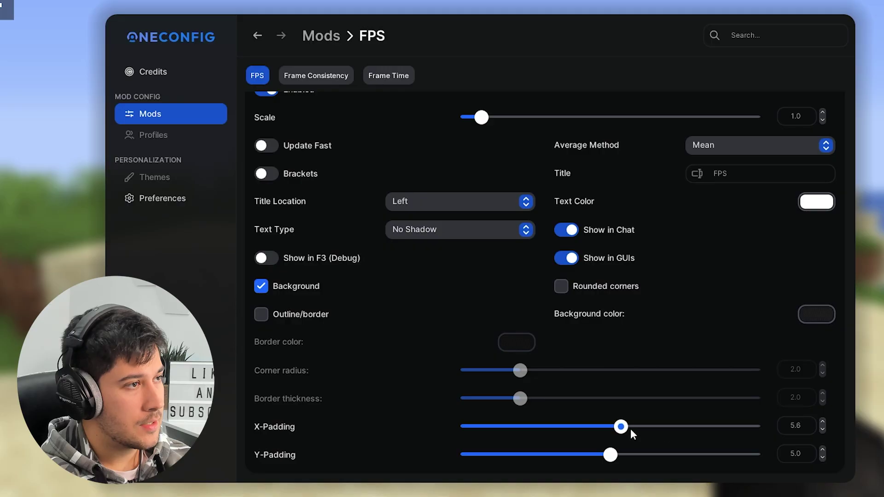
drag(631, 431, 690, 429)
drag(609, 454, 518, 455)
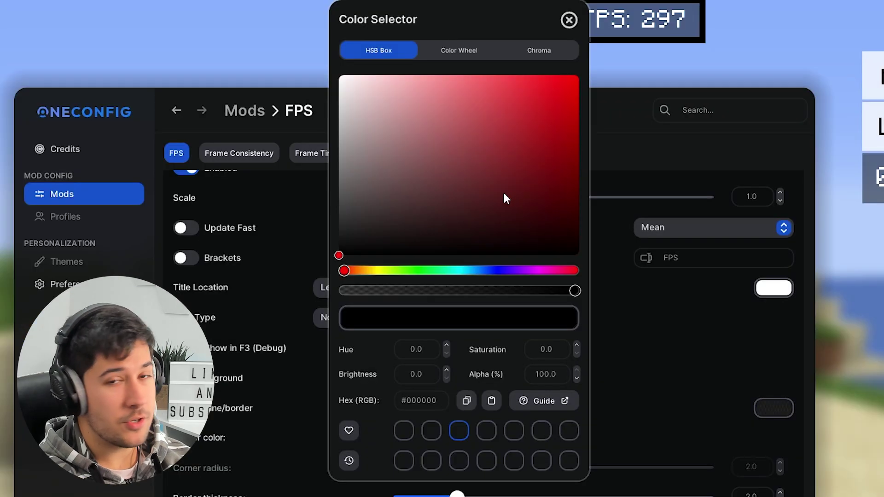
- Set the FPS display's border color to #FF0000 and view the Color Wheel and Chroma selectors
drag(500, 197, 603, 80)
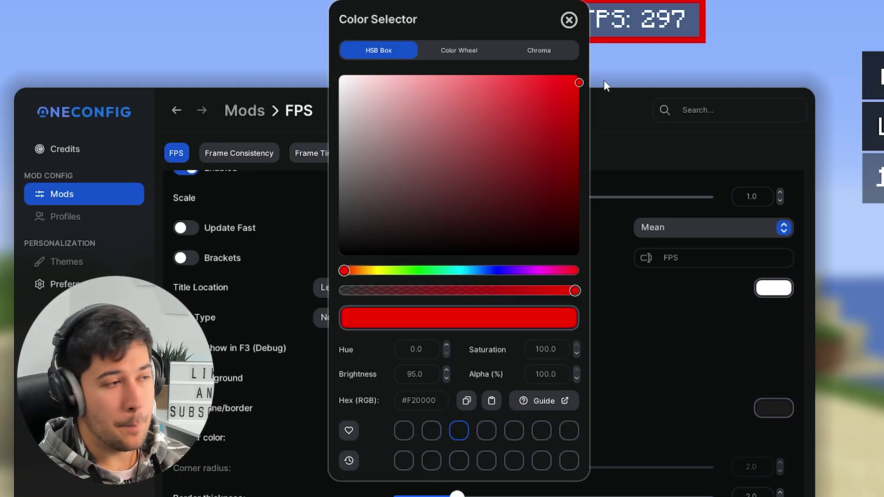
click(461, 51)
click(551, 49)
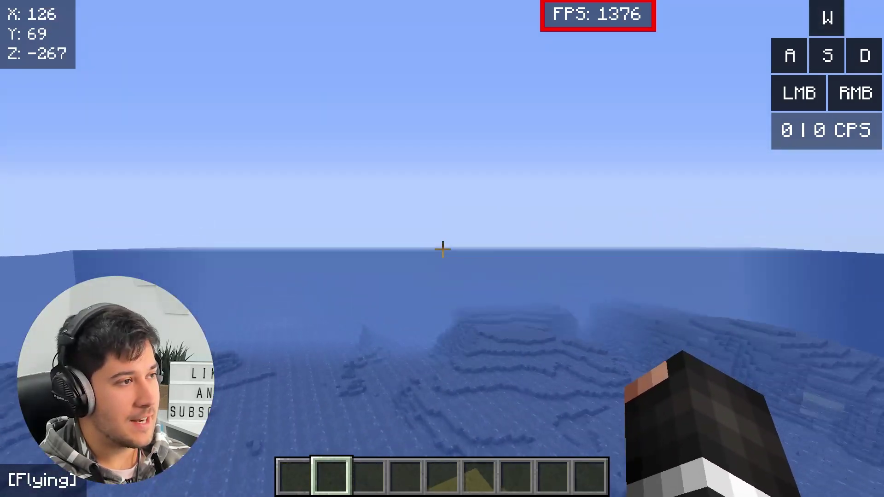
- Fly around the island to check the FPS display, then reopen OneConfig and turn off its outline/border
double_click(443, 249)
key(w)
key(d)
key(a)
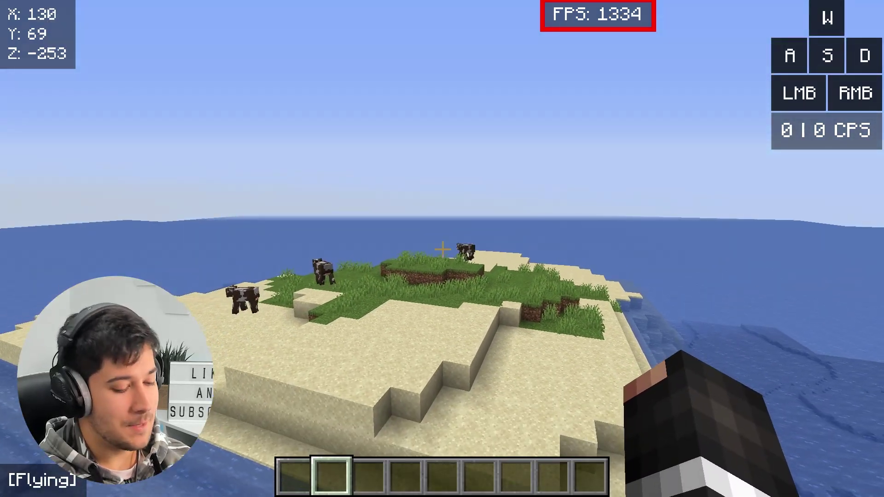
key(Shift_R)
click(272, 303)
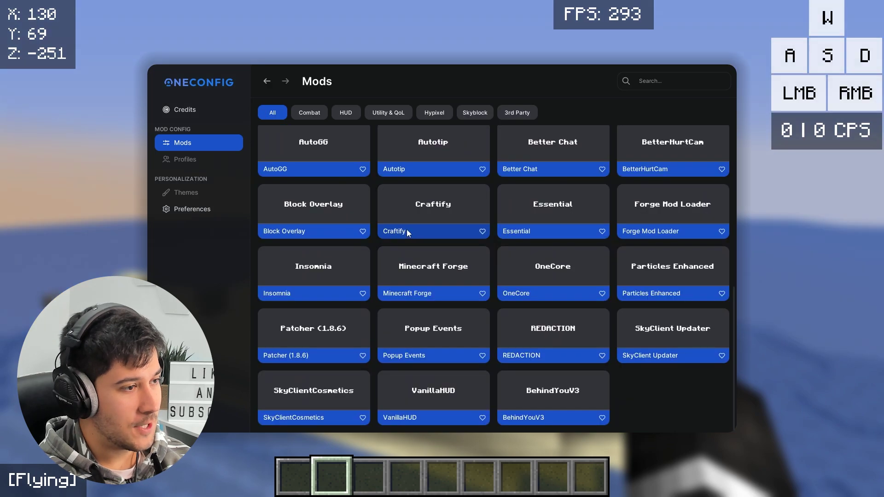
- Look through the OneConfig mods list again and return to flying over the island
scroll(487, 269, up, 8)
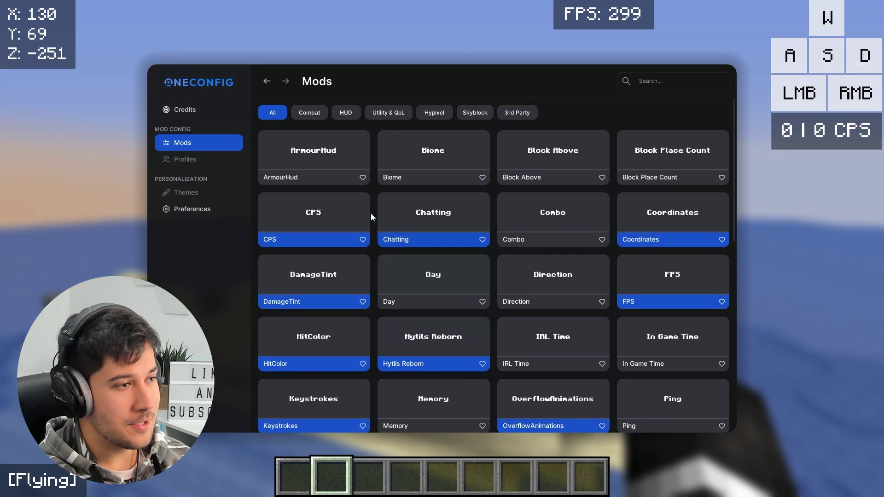
scroll(479, 255, down, 2)
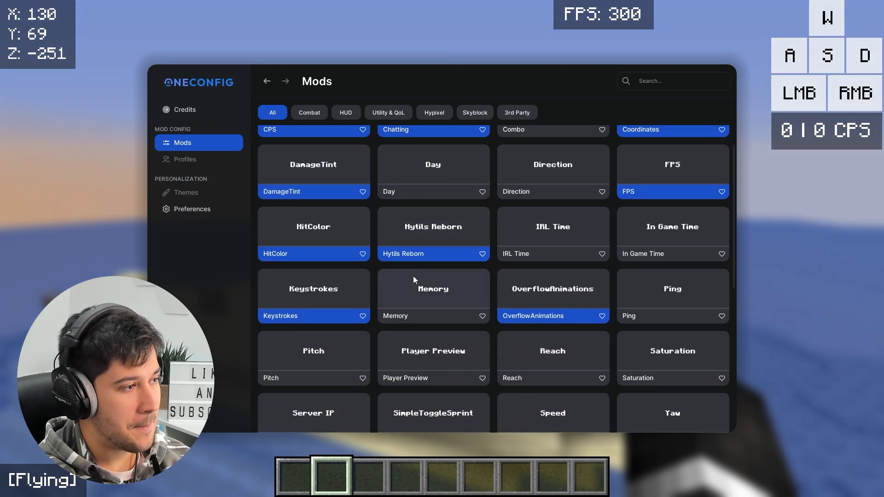
key(Escape)
key(s)
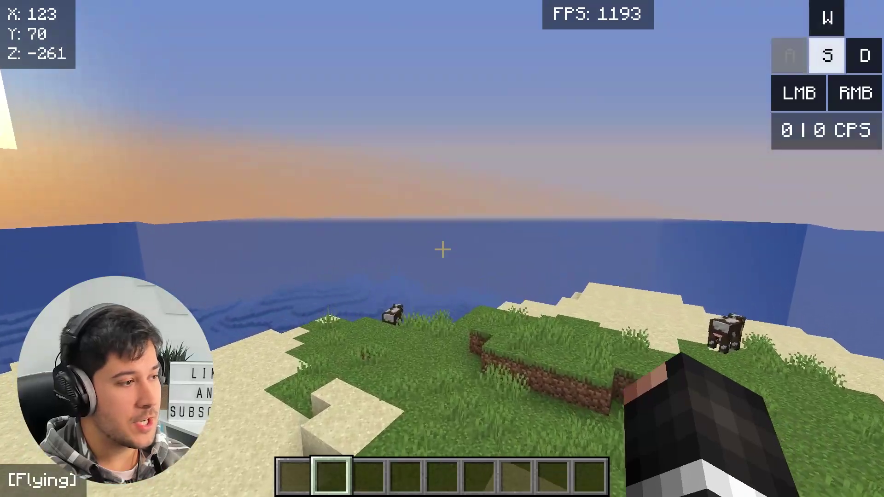
key(space)
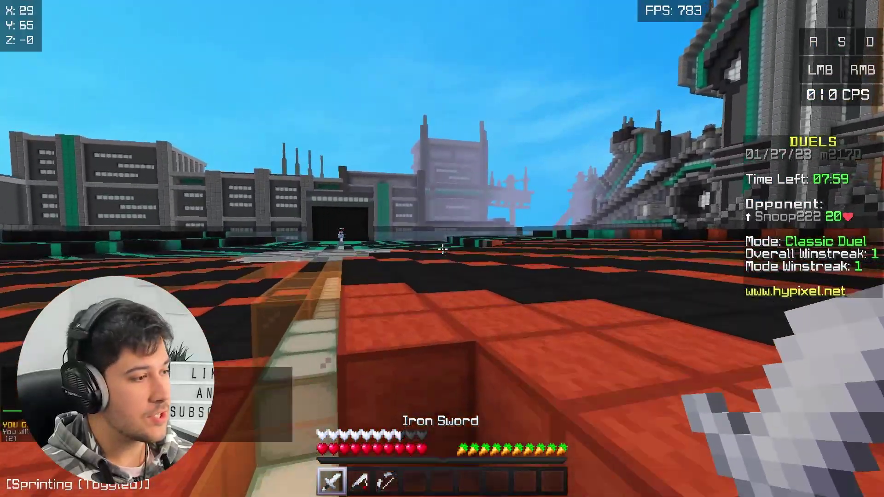
key(w)
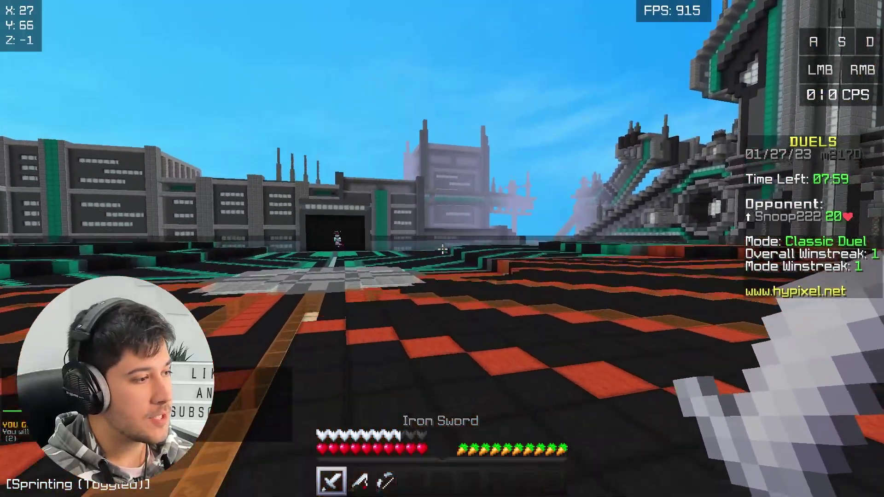
- Advance across the Hypixel Classic Duel arena toward the opponent while swinging the iron sword
click(441, 249)
click(441, 249)
click(442, 249)
- Close in on the duel opponent and fight them with alternating fishing rod casts and iron sword hits
click(441, 249)
key(shift)
text(score)
key(Escape)
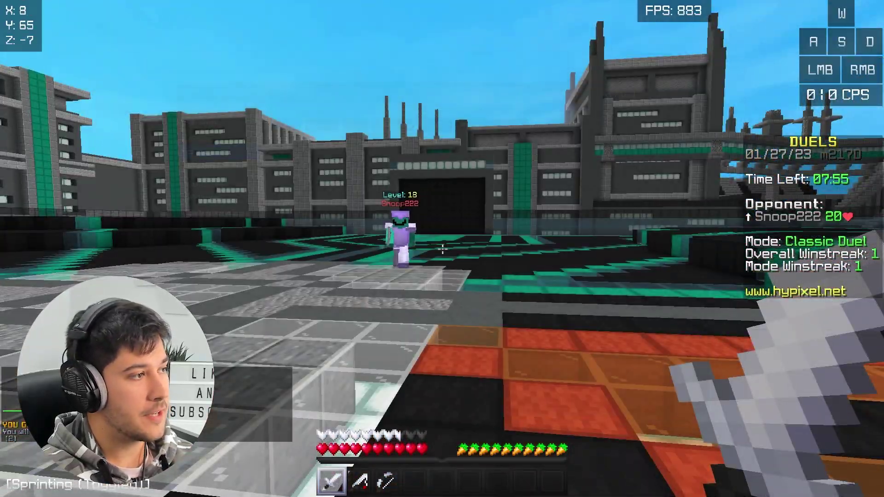
key(w)
key(2)
right_click(442, 249)
right_click(441, 249)
key(1)
click(442, 249)
click(442, 249)
click(442, 249)
click(441, 249)
click(442, 249)
click(442, 249)
key(2)
right_click(442, 249)
key(1)
click(442, 249)
key(2)
right_click(442, 249)
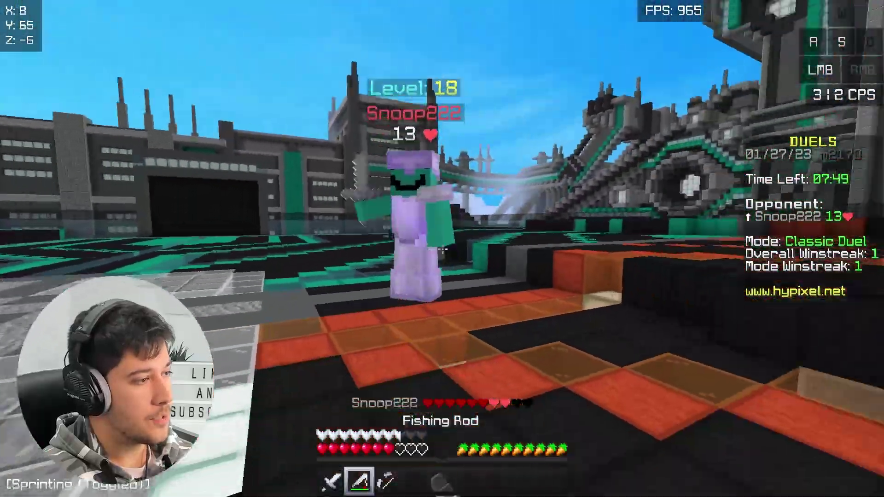
- Keep up the sword attack on the opponent, casting the fishing rod between bursts of hits
key(1)
click(442, 248)
click(442, 248)
click(442, 249)
key(2)
right_click(442, 249)
right_click(441, 249)
click(442, 249)
key(1)
click(442, 249)
click(442, 248)
key(2)
right_click(442, 248)
key(1)
click(441, 249)
click(442, 248)
click(442, 249)
key(2)
right_click(442, 249)
key(1)
click(442, 248)
- Switch to the bow and shoot at the weakened opponent
key(3)
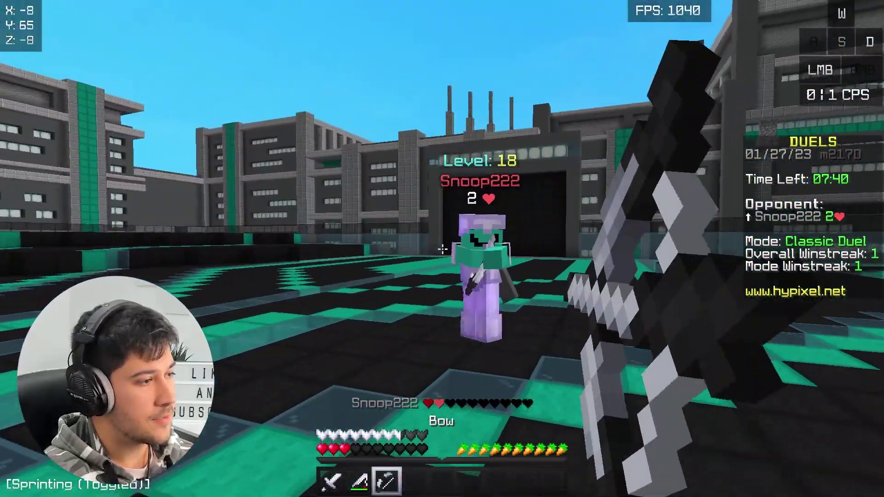
right_click(442, 249)
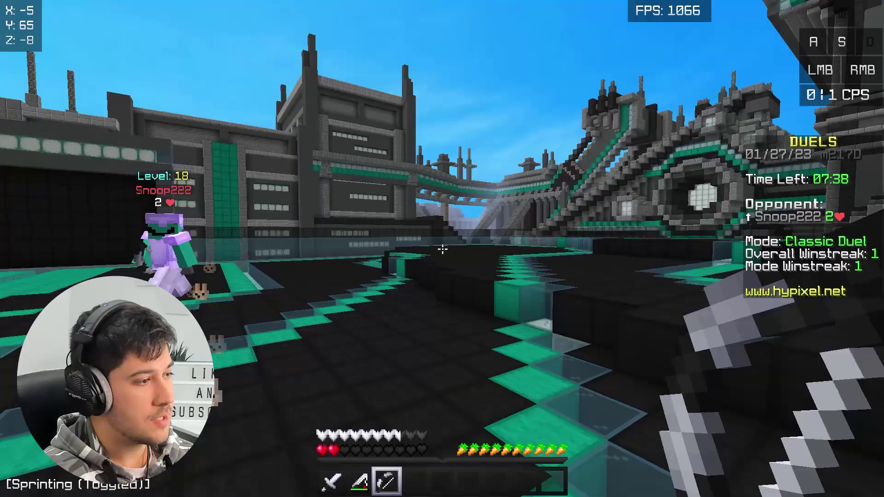
right_click(442, 248)
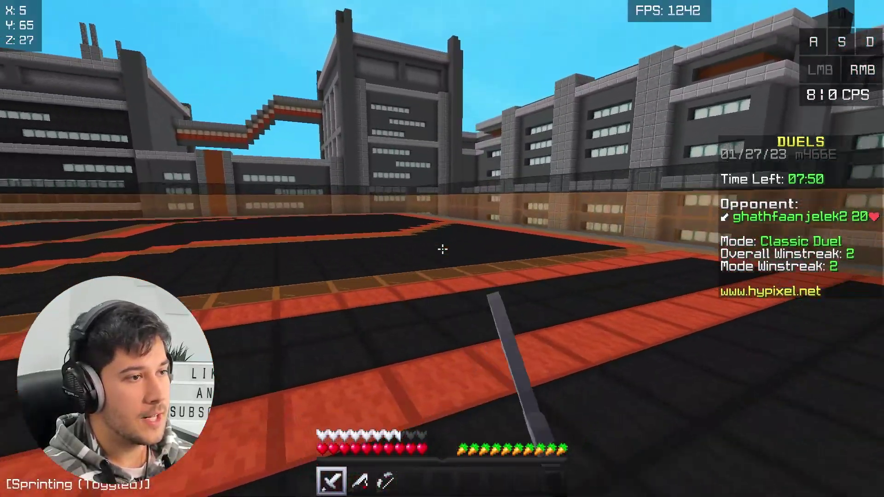
- Sprint around the orange side of the arena in the next duel and ready the fishing rod
key(w)
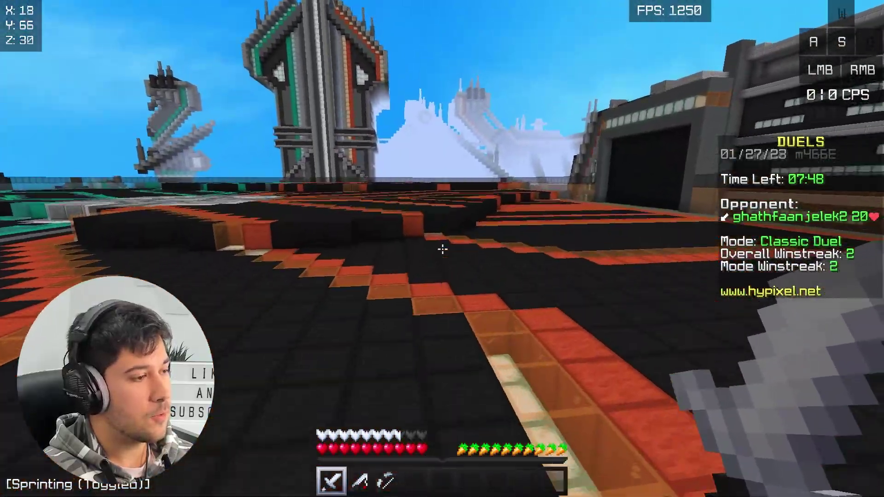
key(d)
key(3)
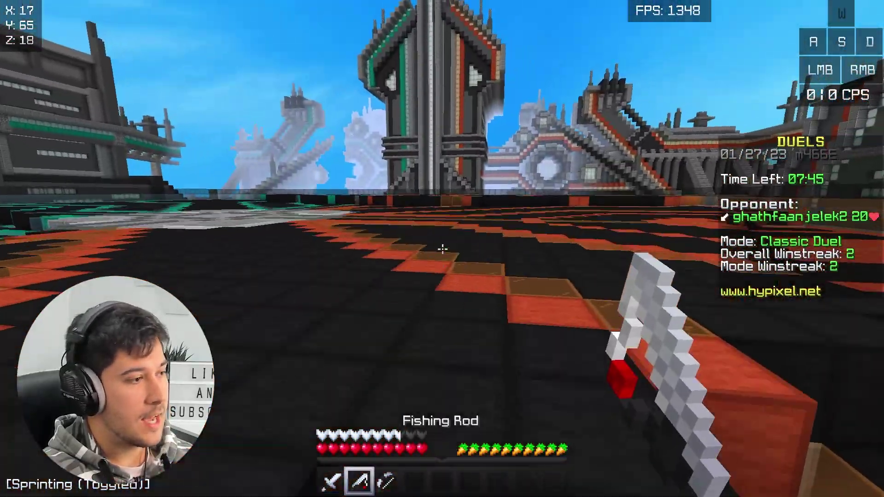
key(d)
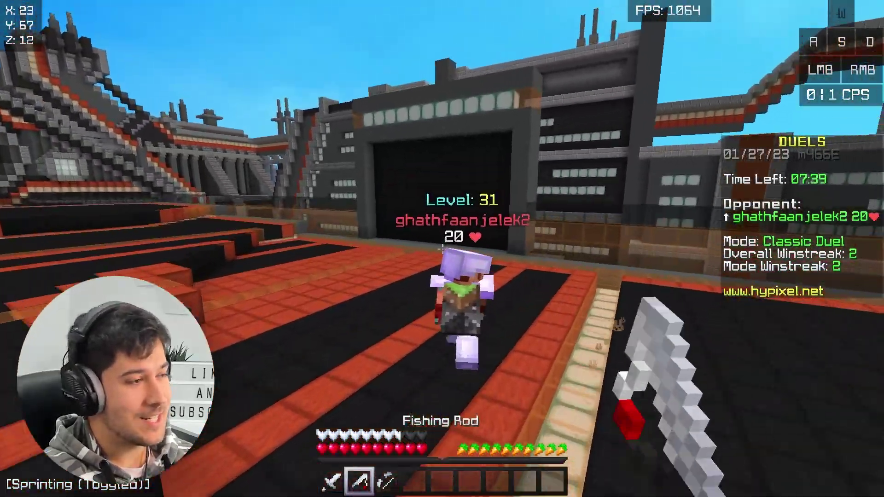
- Hook the opponent with the fishing rod and strike them repeatedly with the iron sword near the arena wall
right_click(442, 248)
key(1)
click(442, 249)
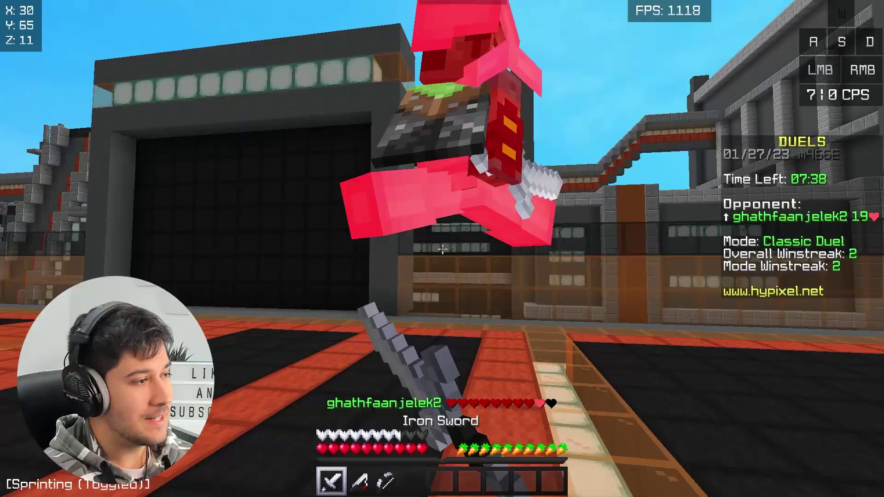
click(442, 249)
click(442, 248)
click(442, 248)
click(442, 248)
click(442, 249)
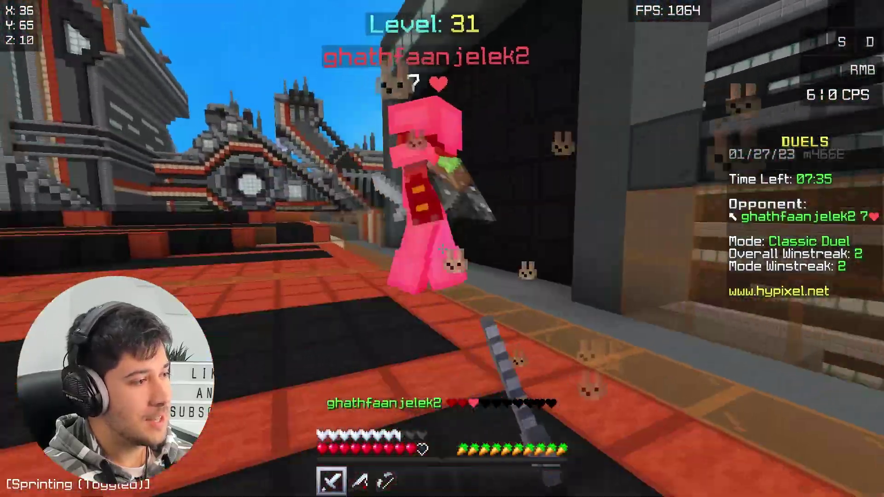
click(442, 249)
click(442, 249)
click(442, 248)
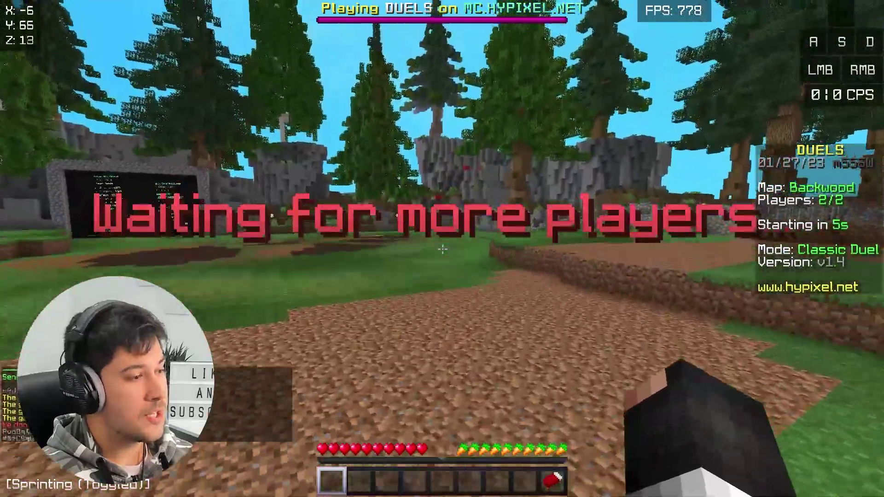
- Run around the Backwood map while the Classic Duel countdown runs
key(w)
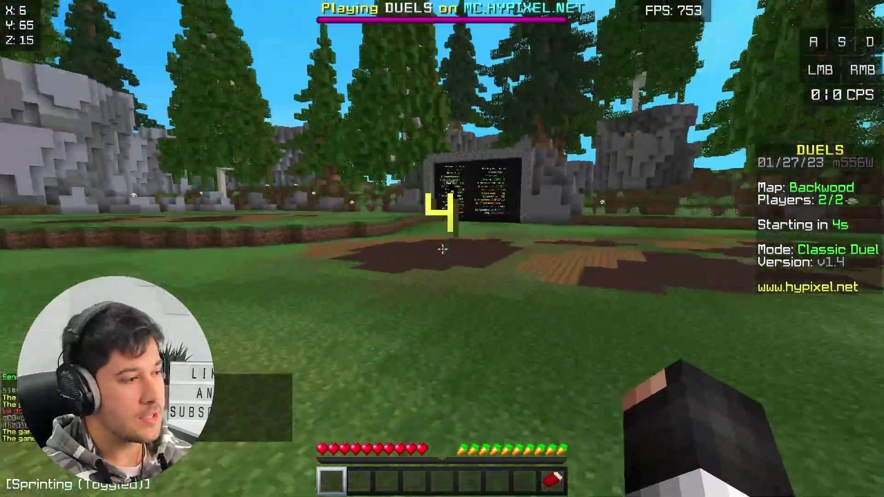
key(w)
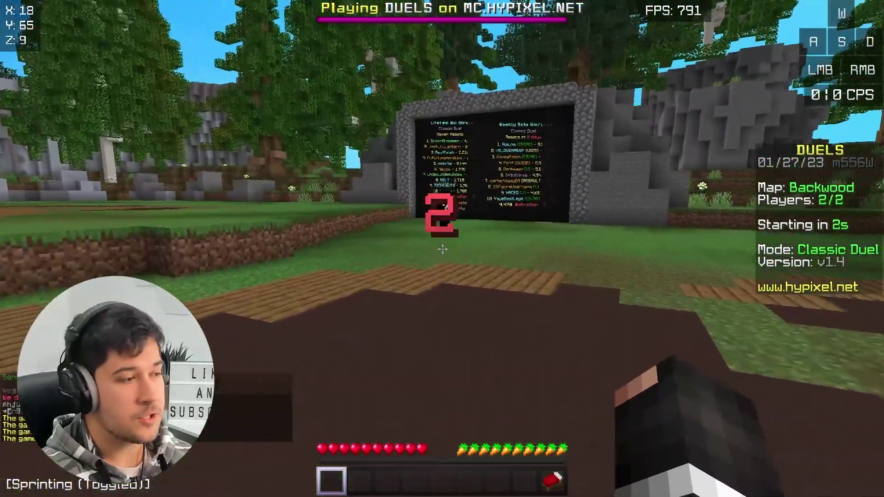
key(w)
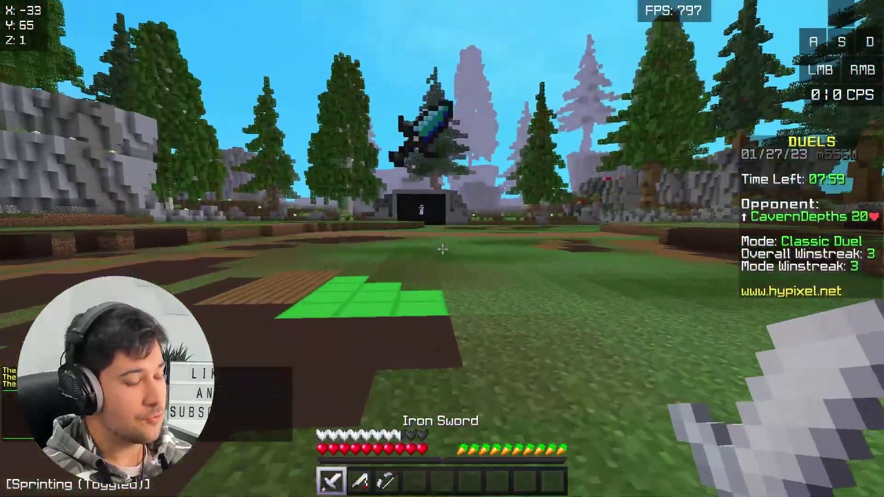
- Open OneConfig, search its mods for "score", and close it to return to the duel
key(Shift_R)
text(score)
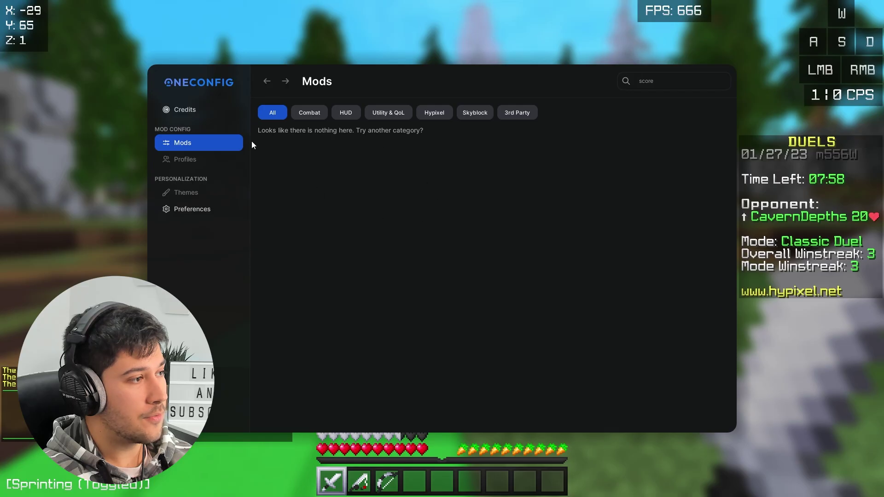
click(193, 110)
click(195, 142)
key(Escape)
- Advance across the Backwood map toward the opponent with the fishing rod in hand
key(w)
key(2)
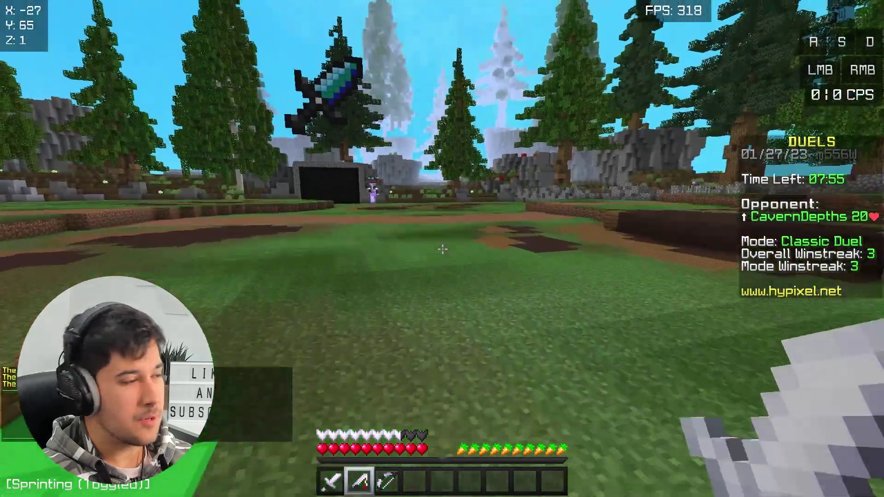
key(a)
key(space)
key(d)
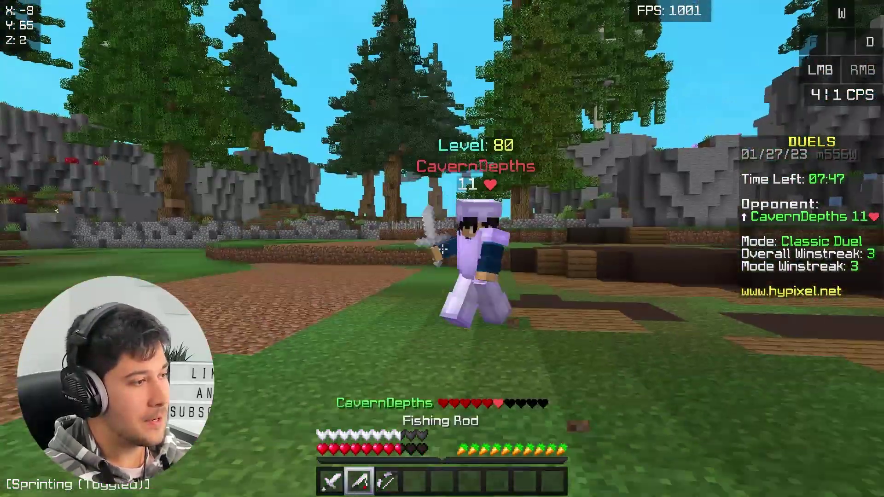
- Fight the Backwood opponent with fishing rod casts and sword hits, ending with a bow shot
right_click(442, 249)
key(1)
click(441, 249)
click(441, 249)
key(2)
right_click(442, 248)
key(1)
click(441, 249)
click(442, 249)
key(2)
right_click(442, 249)
key(1)
click(442, 249)
key(4)
key(3)
right_click(441, 249)
click(442, 249)
click(442, 249)
click(442, 248)
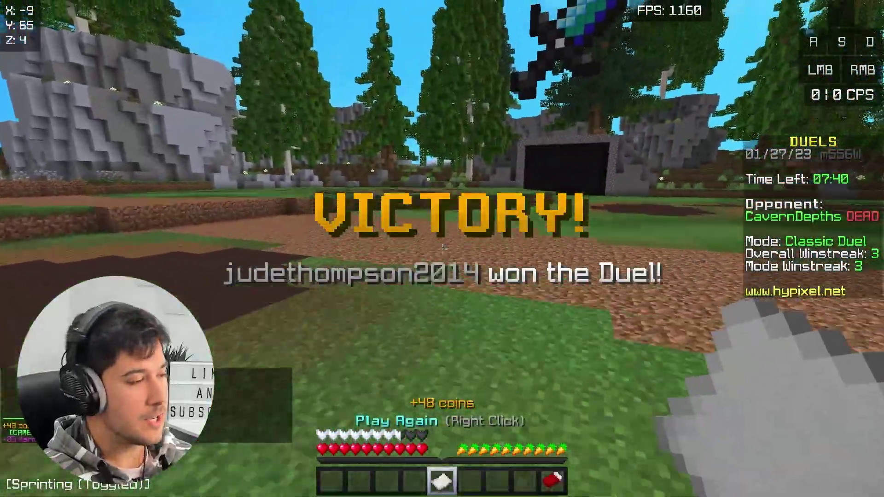
- Queue for another Classic Duel with the Play Again paper and move about until the match loads
key(space)
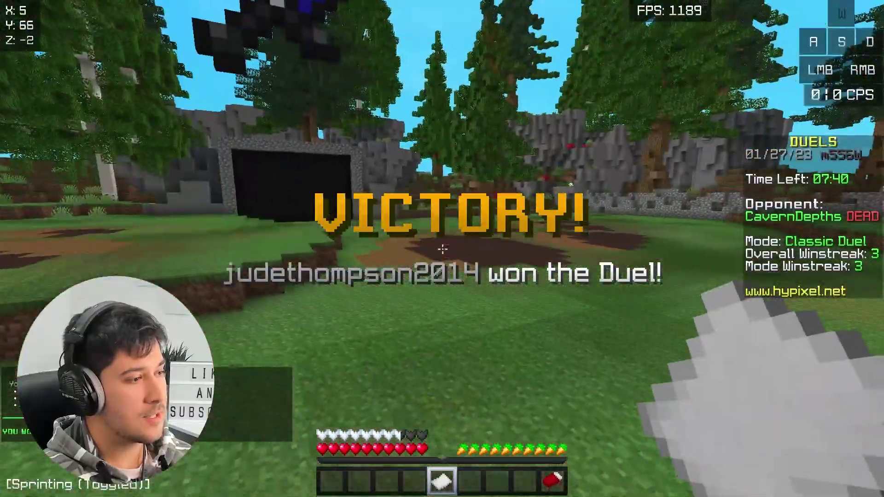
right_click(442, 249)
key(w)
key(2)
key(space)
key(3)
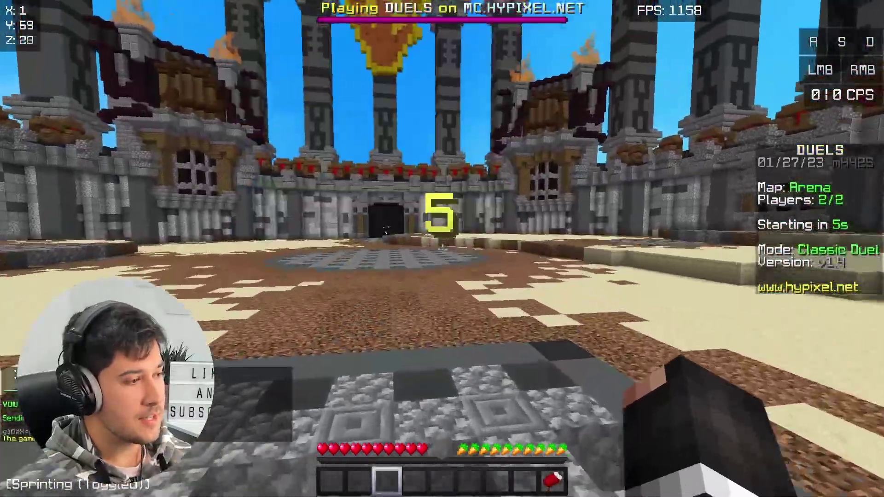
- Move into the Arena map and strike the opponent with the iron sword
key(1)
key(w)
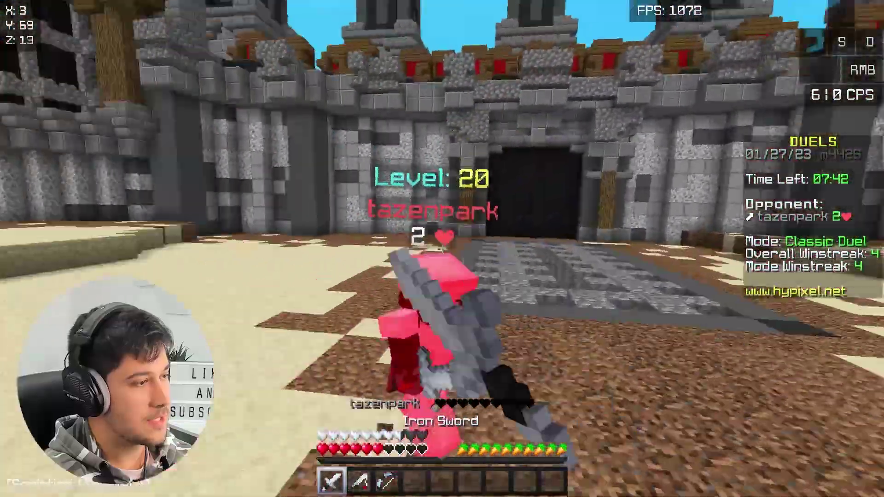
click(441, 248)
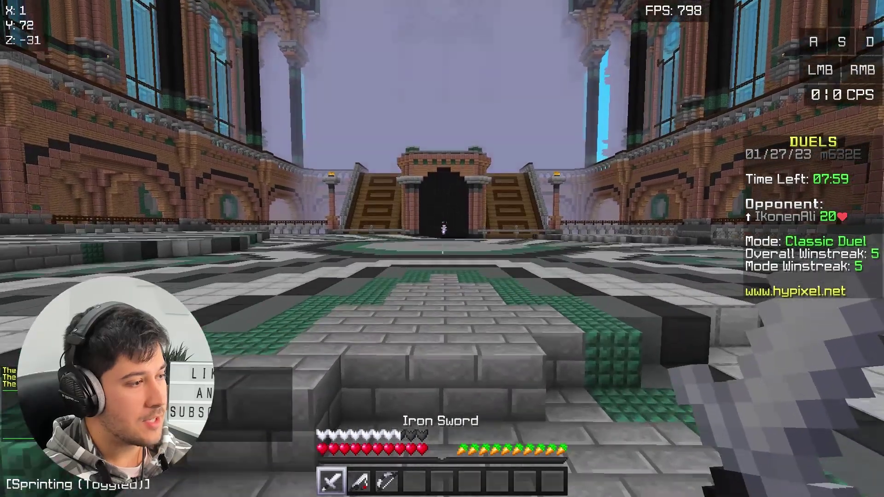
- Run across the brick hall arena and circle around the opponent with the iron sword in hand
key(w)
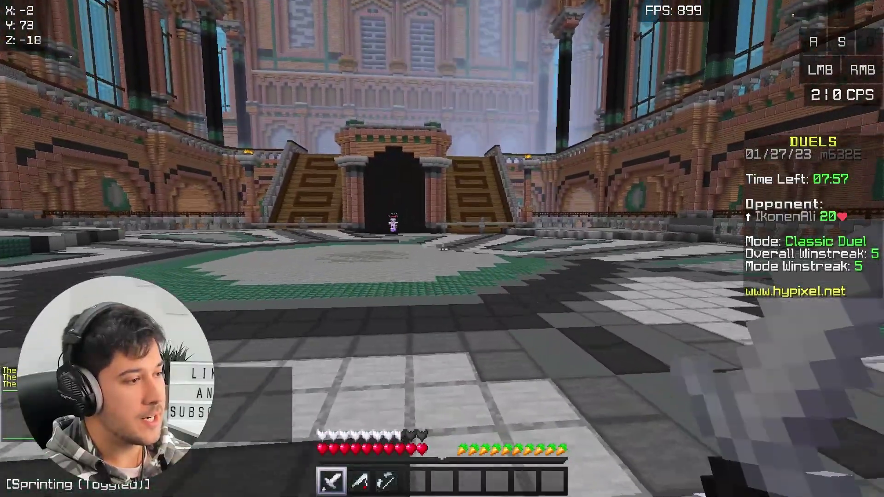
key(d)
key(space)
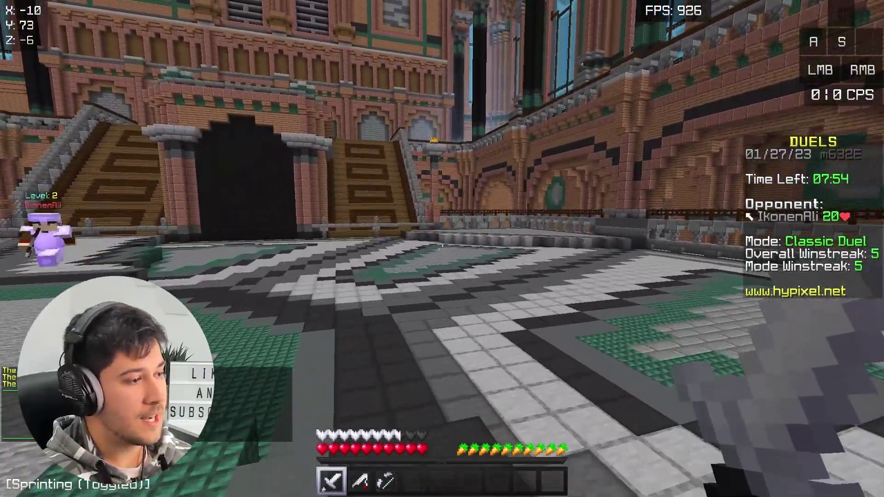
key(w)
key(w)
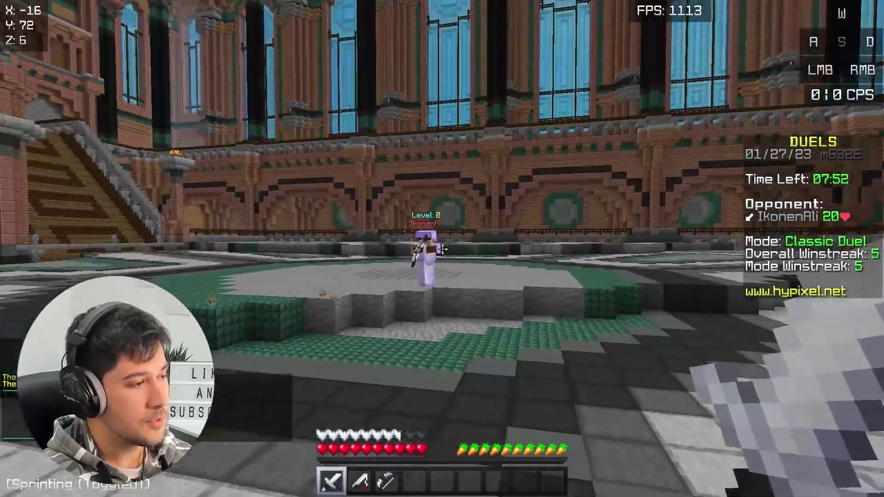
key(w)
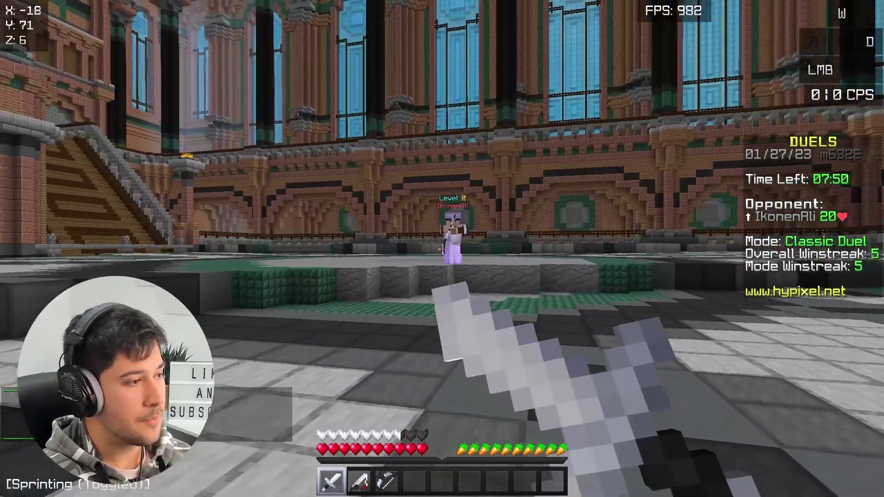
- Swing the sword and look at the armored character in third-person view while strafing
click(442, 249)
key(a)
key(F5)
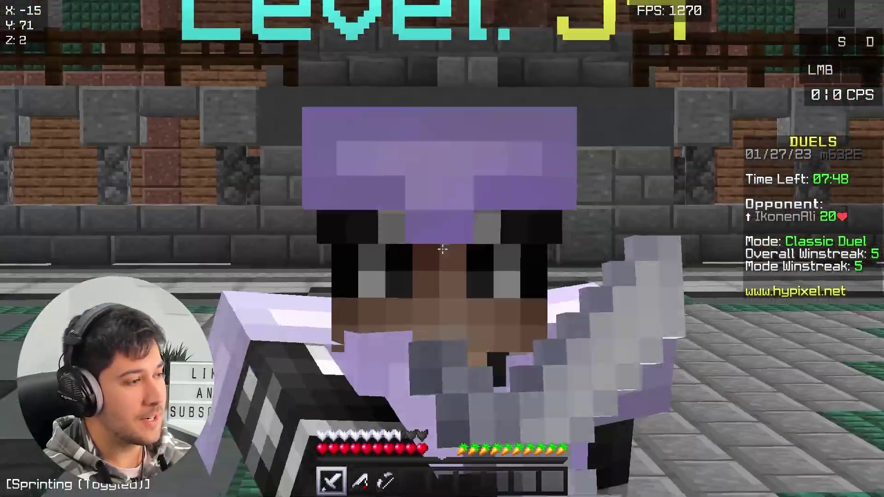
key(F5)
key(d)
- Cast the fishing rod at the distant opponent, switch back to the iron sword, and charge forward
key(2)
right_click(442, 249)
key(5)
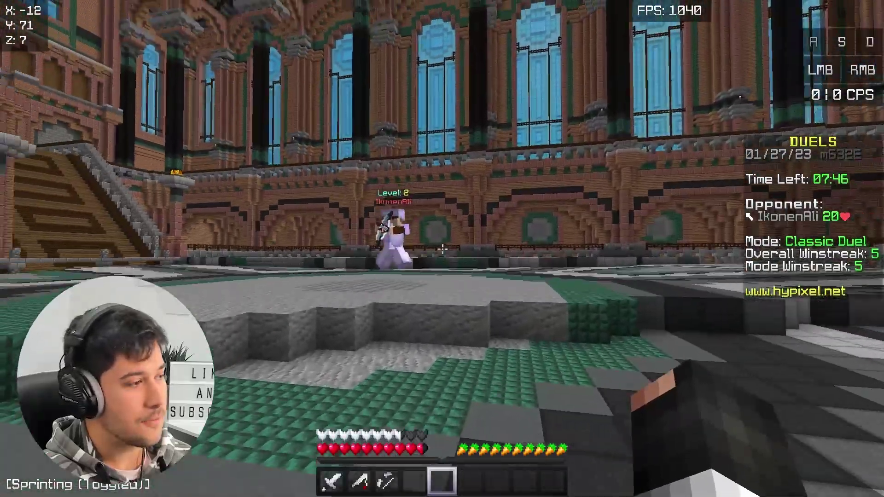
key(1)
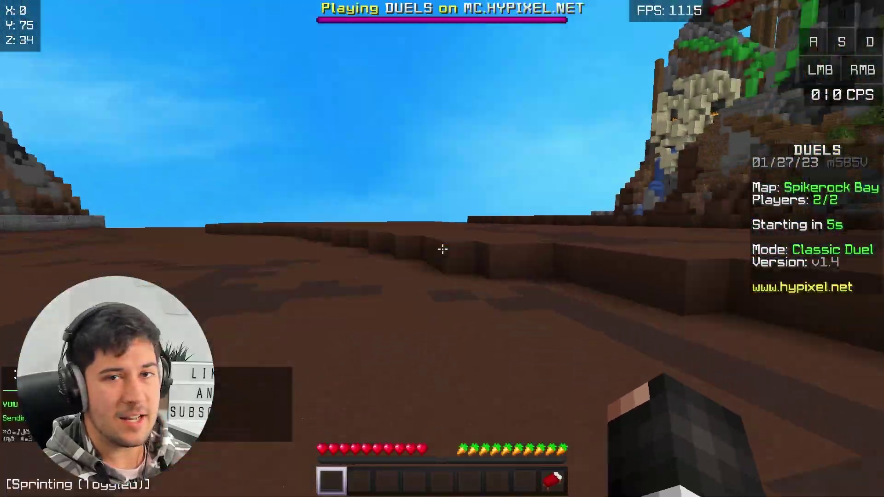
key(w)
key(space)
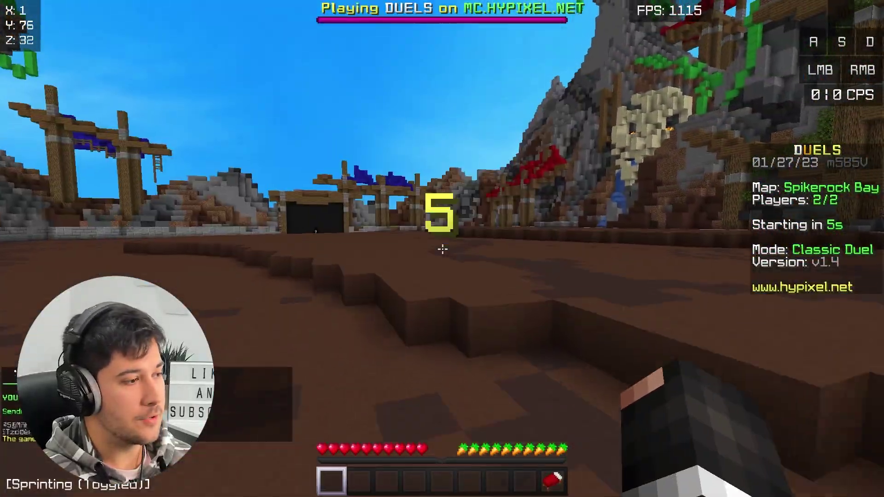
- Run and jump around the Spikerock Bay map, swapping hotbar slots until the duel starts
key(space)
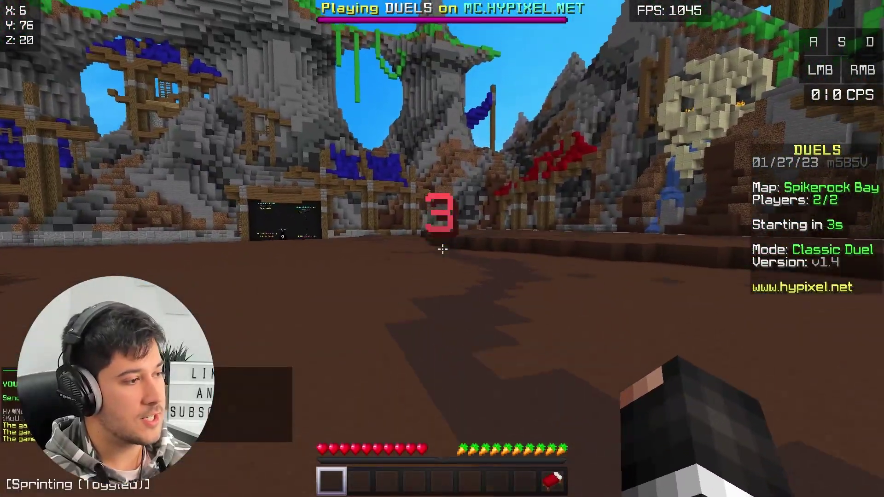
key(w)
key(3)
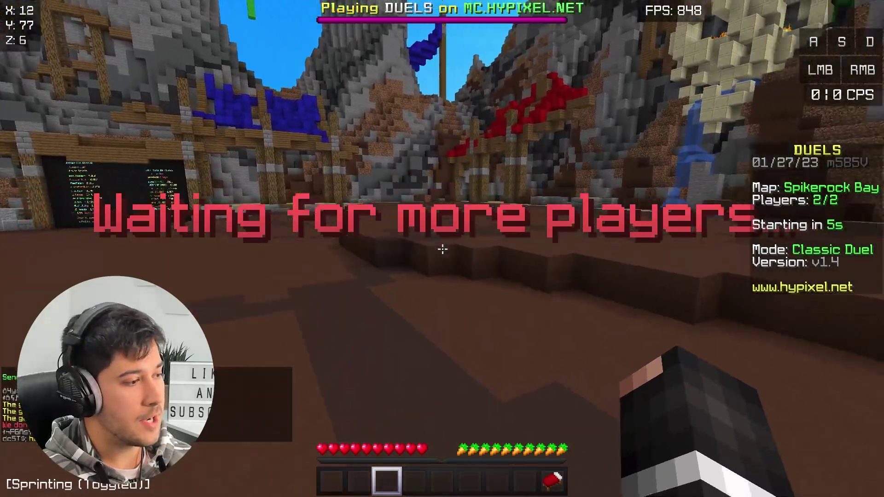
key(1)
key(3)
key(w)
key(1)
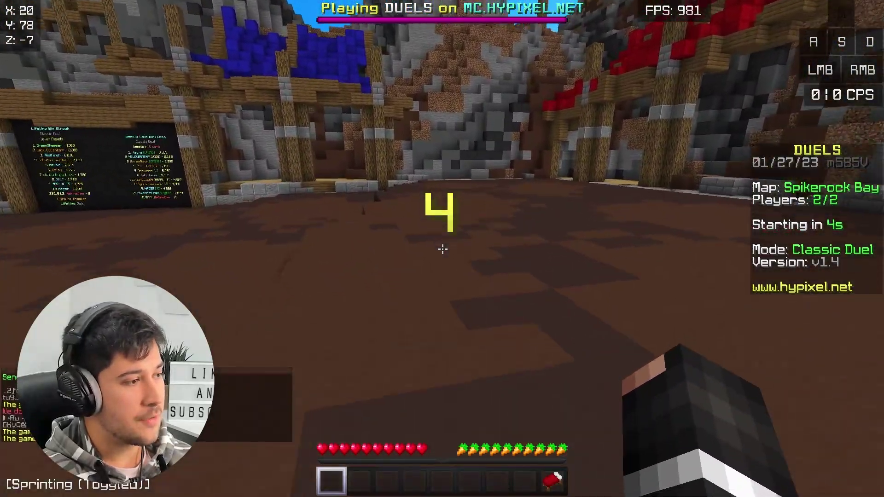
key(w)
key(3)
key(1)
key(2)
key(1)
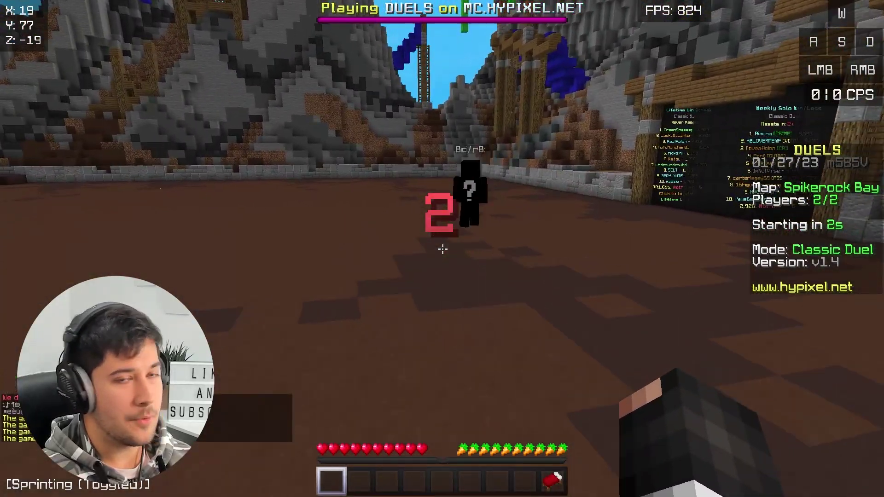
key(a)
key(w)
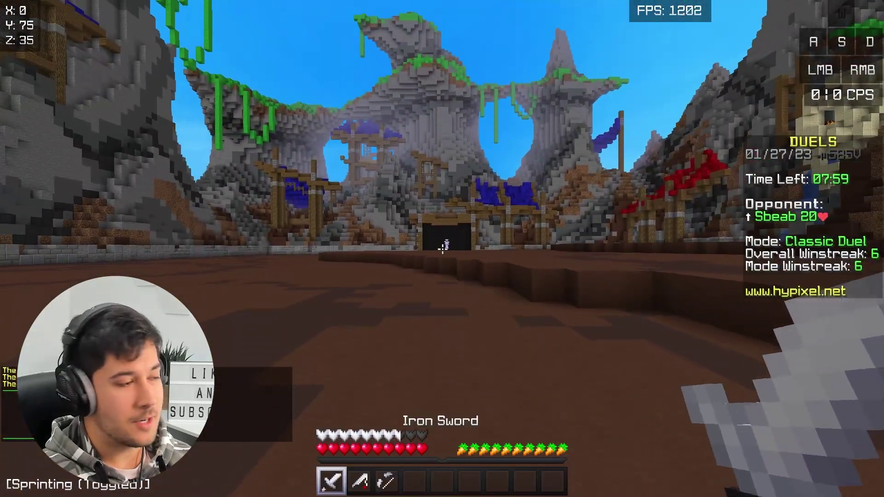
- Cross the Spikerock Bay arena with the iron sword readied as the opponent approaches
key(2)
key(w)
key(1)
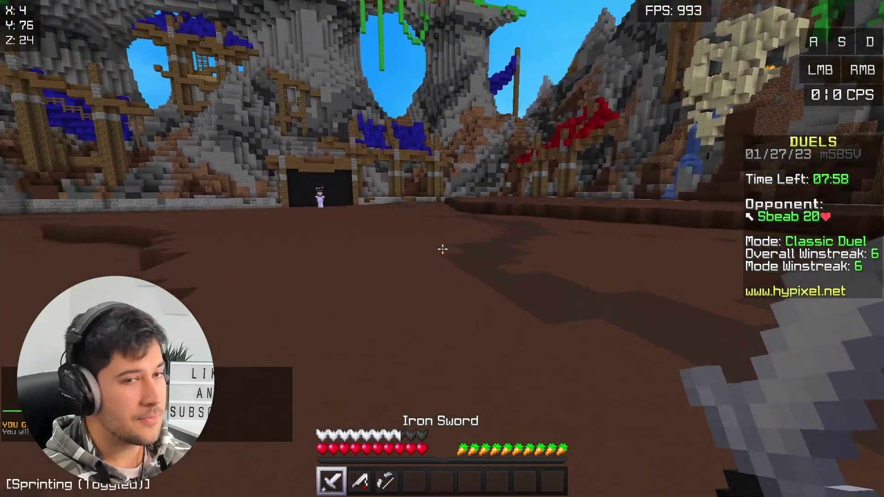
key(w)
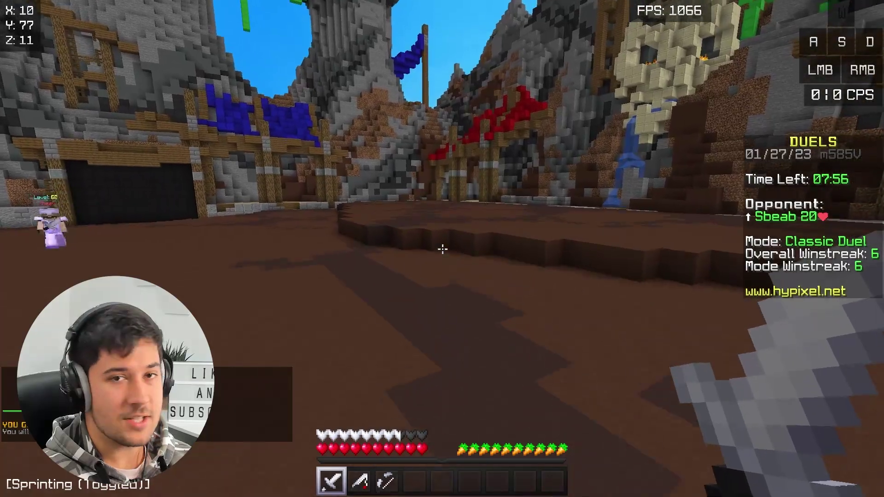
key(w)
key(space)
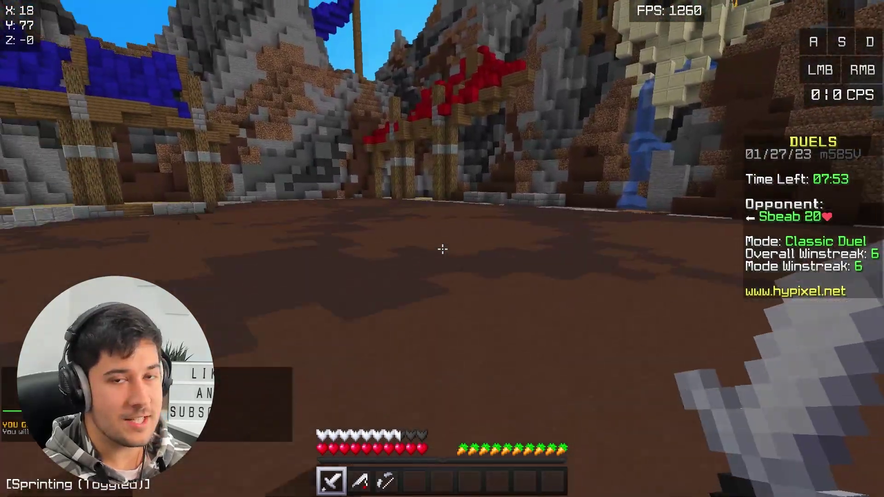
- Charge at the opponent in the Spikerock Bay arena and strike them with the iron sword until they are defeated
click(443, 249)
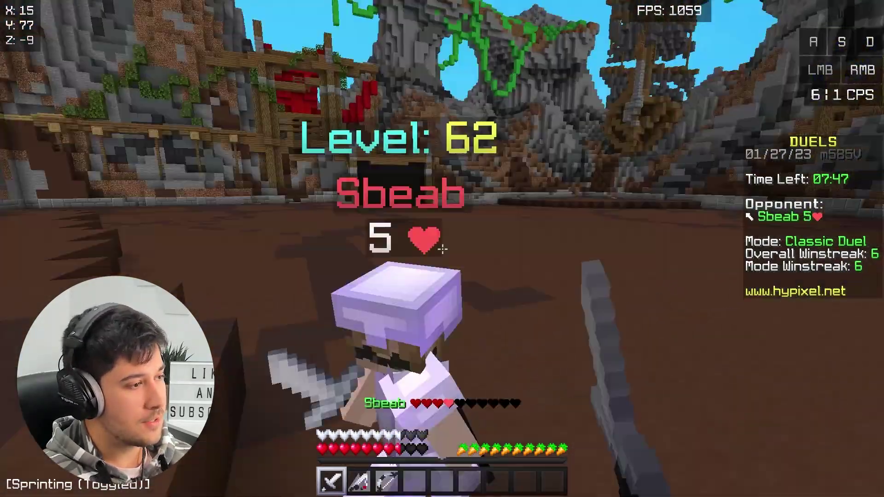
key(w)
click(442, 249)
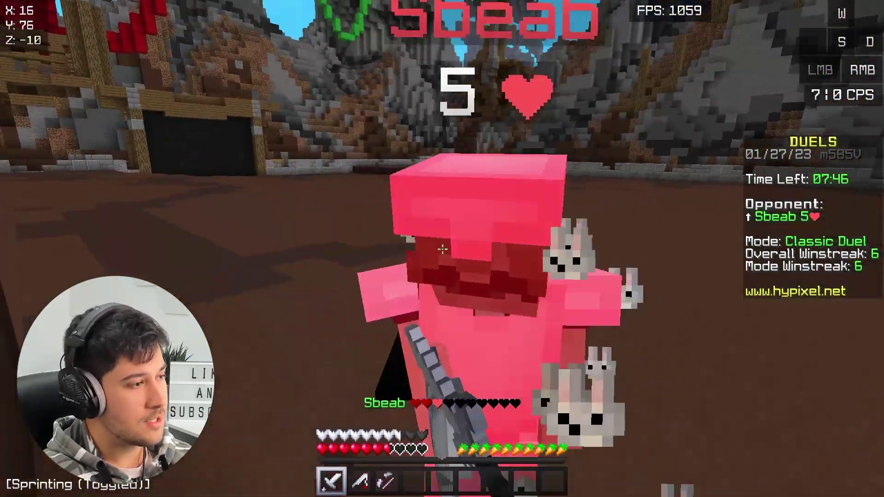
click(442, 249)
click(443, 249)
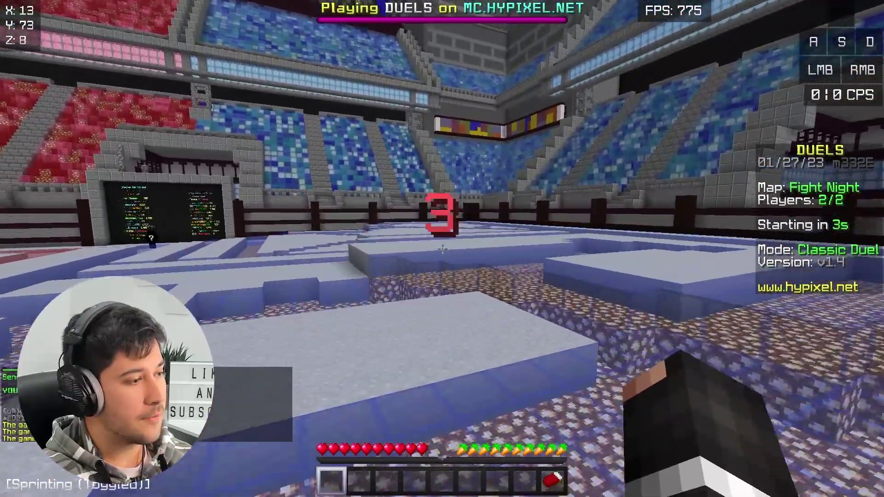
key(w)
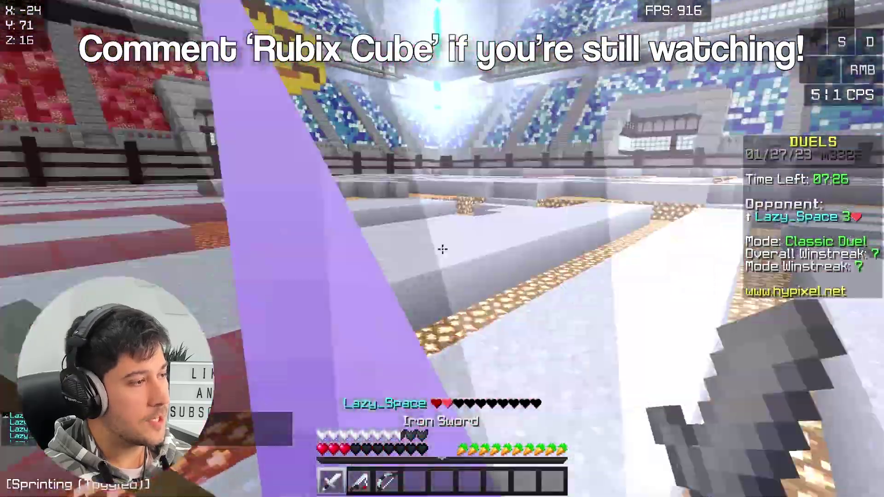
- Queue another Classic Duel with the Play Again item and cycle through the hotbar slots during the countdown
key(5)
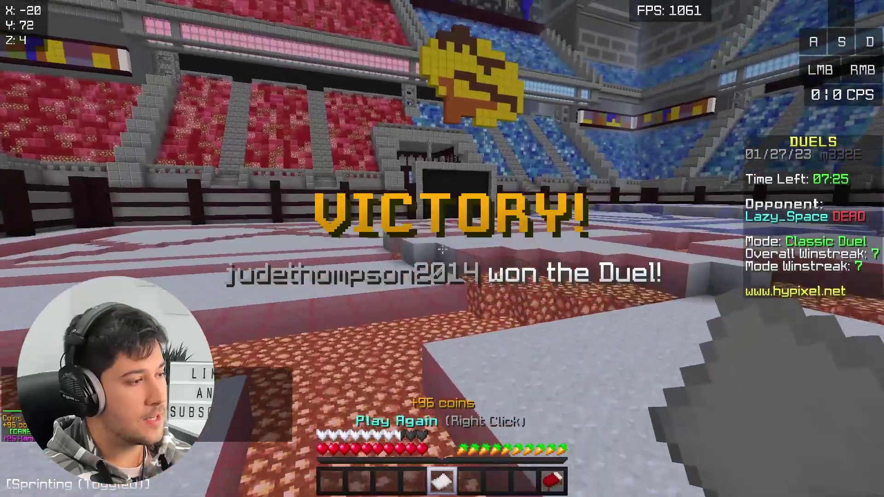
right_click(442, 249)
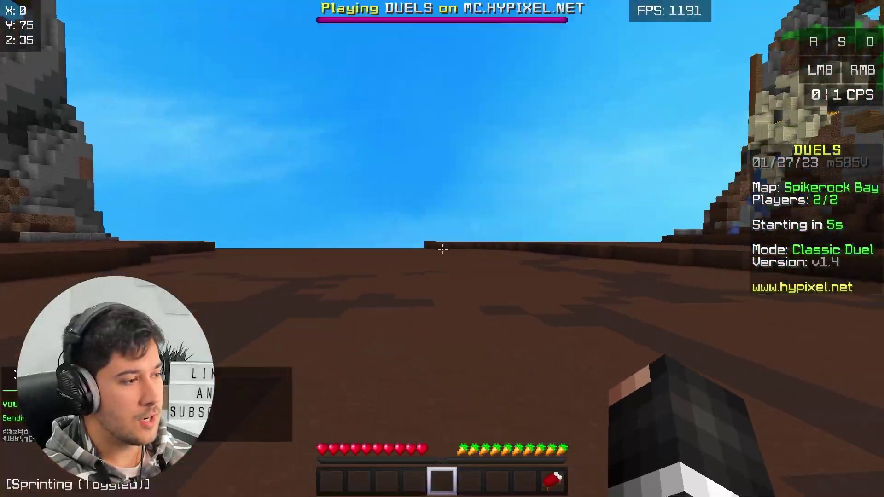
scroll(442, 249, up, 4)
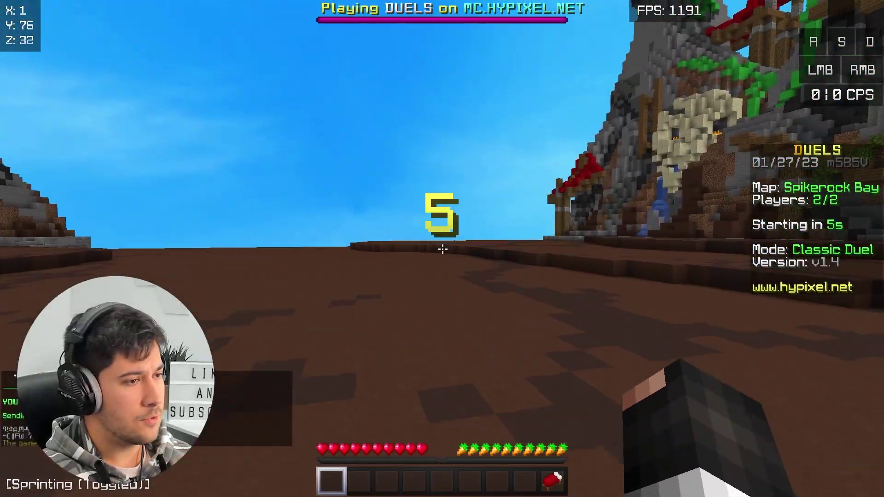
scroll(443, 248, down, 2)
scroll(442, 249, up, 2)
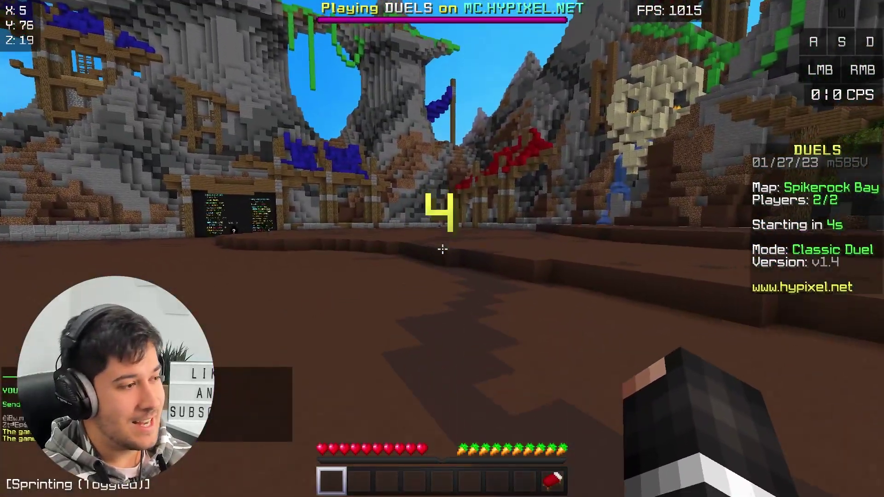
scroll(443, 249, down, 1)
scroll(442, 249, up, 1)
- Cycle the camera perspectives back to first person and run into the Spikerock Bay arena with the iron sword readied
key(F5)
key(F5)
key(F5)
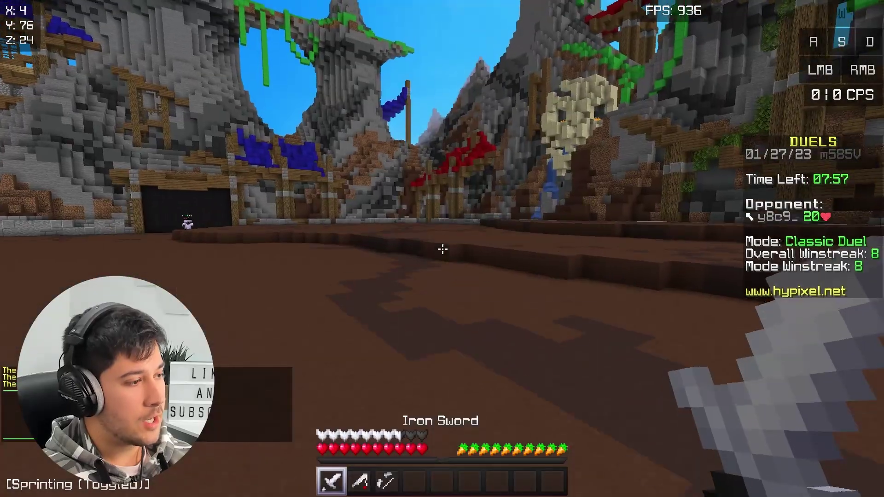
key(w)
key(3)
key(1)
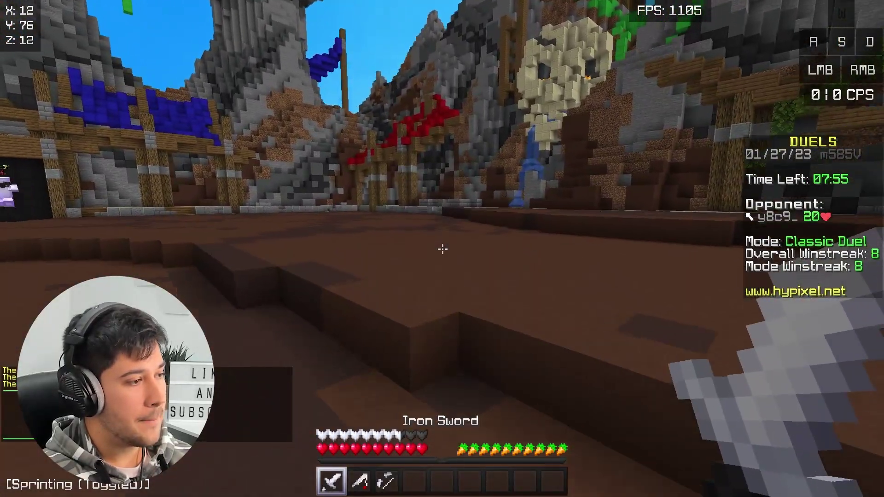
- Cast the fishing rod at the approaching opponent, switch to the iron sword, and land the opening hit
key(3)
key(7)
key(2)
right_click(442, 249)
key(1)
click(442, 249)
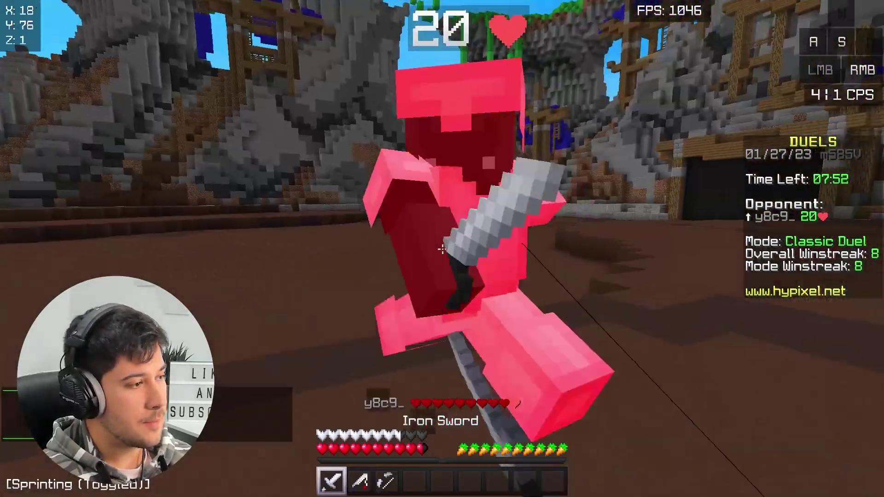
- Keep hitting the opponent with the iron sword at close range until the Spikerock Bay duel is won
click(442, 249)
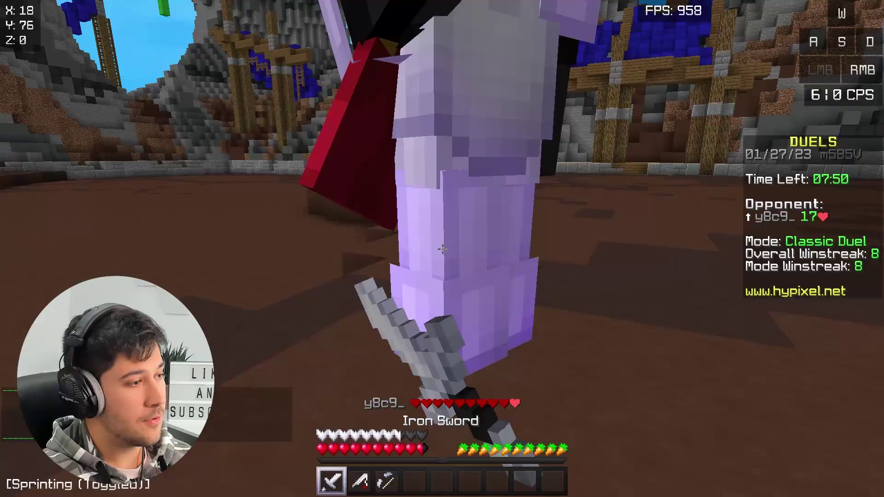
click(443, 249)
click(442, 249)
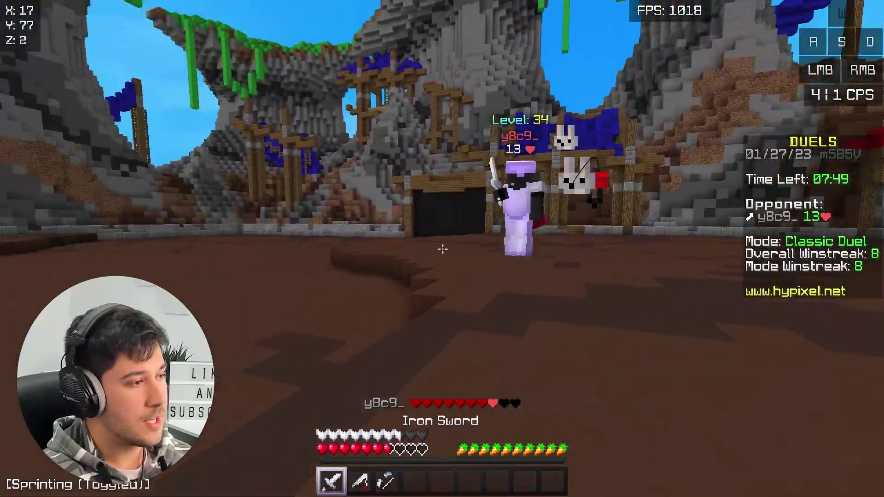
click(442, 249)
click(442, 249)
click(442, 249)
click(443, 249)
- Start another Classic Duel with the Play Again item and jump around the Fractal map with the first hotbar slot selected
key(2)
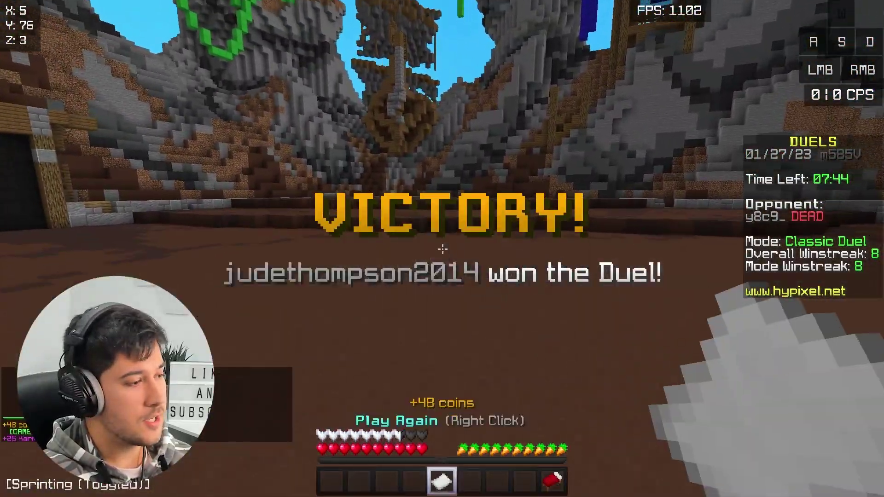
right_click(442, 249)
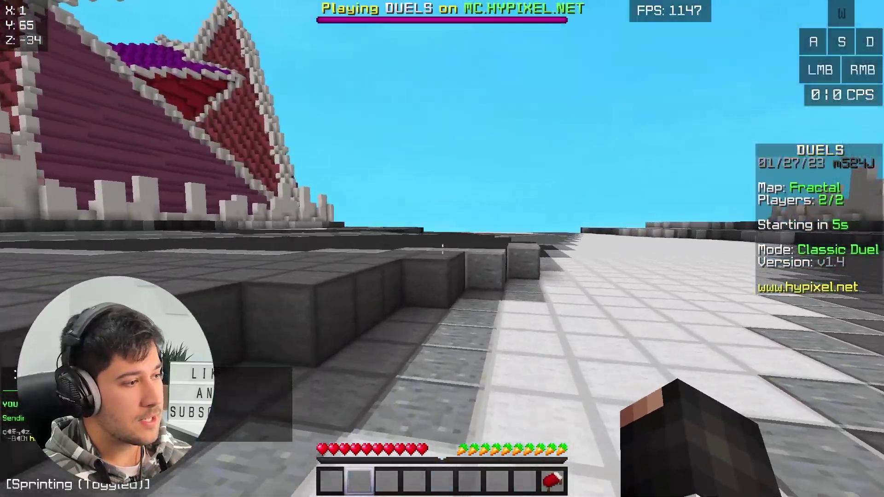
key(1)
key(space)
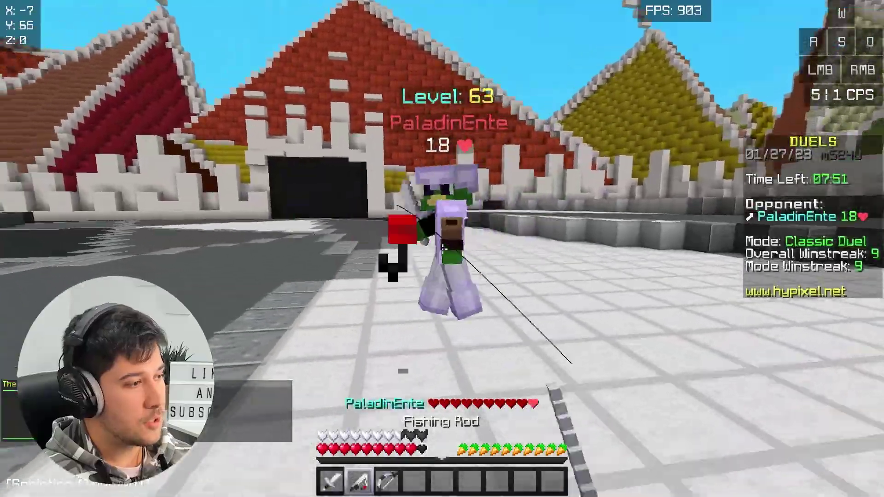
- Switch from the fishing rod to the iron sword and strike the Fractal opponent repeatedly until they are defeated
key(1)
click(442, 249)
click(442, 249)
click(442, 249)
click(442, 249)
click(442, 249)
click(442, 249)
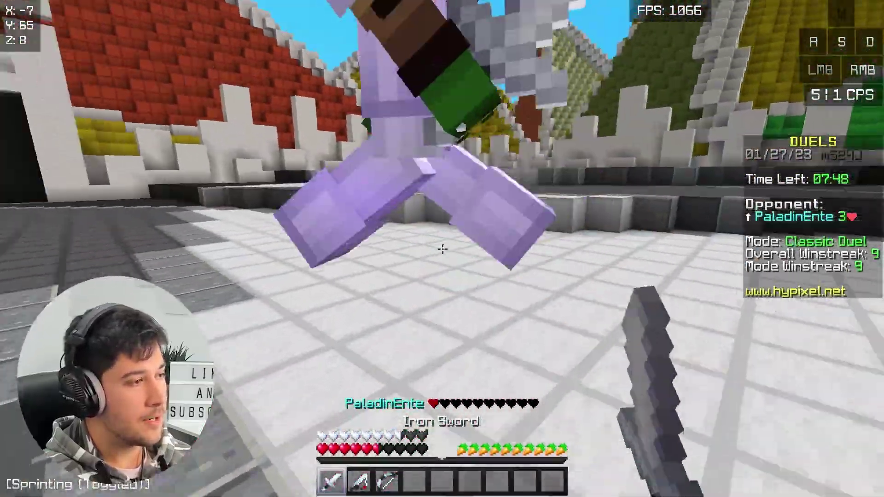
click(442, 249)
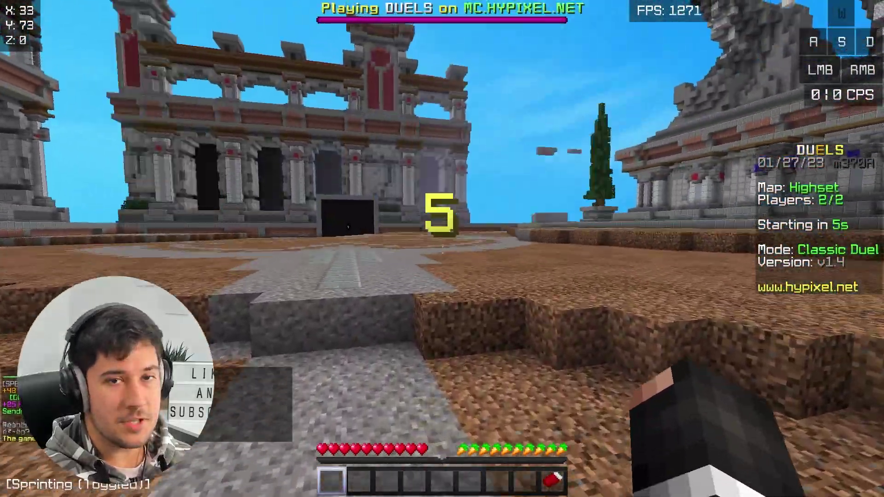
- Return to the first hotbar slot and jump around the Highset map while waiting for the duel to start
key(2)
key(1)
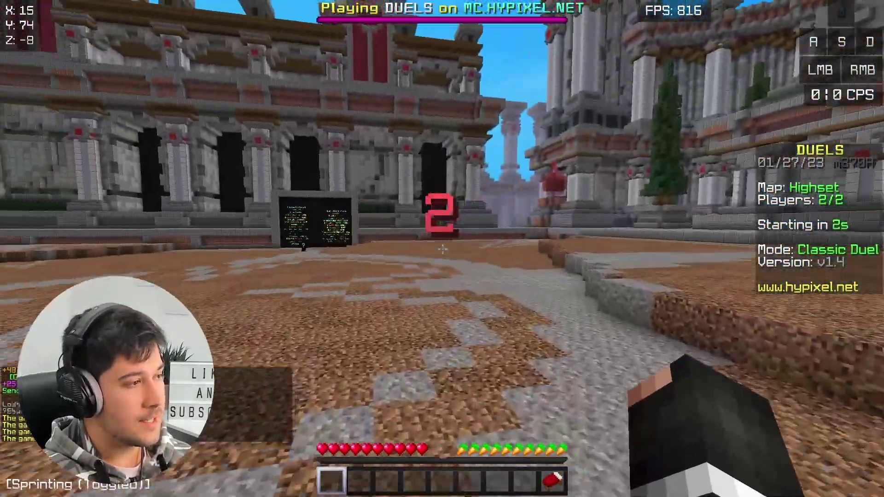
key(space)
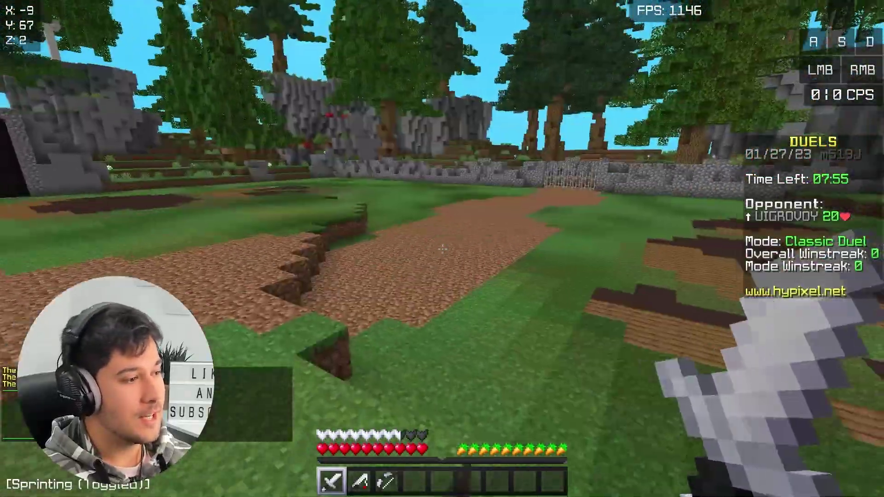
- Run across the forest arena toward the opponent, use the bow on them, and switch to the empty fifth hotbar slot
key(w)
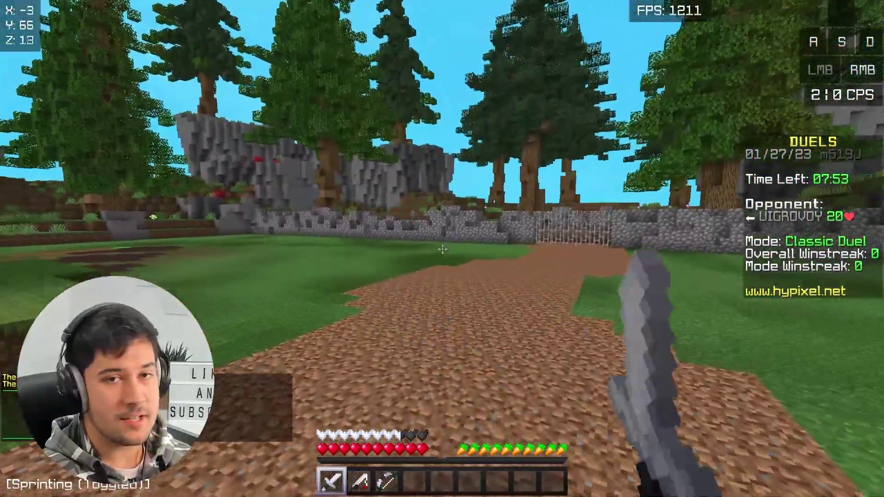
key(F5)
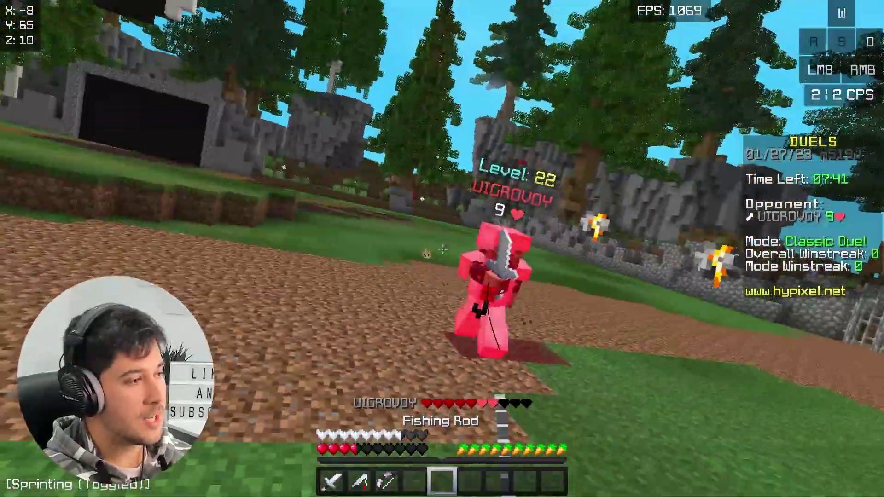
key(w)
key(3)
right_click(442, 248)
key(5)
- Cycle the camera perspectives back to first person and keep running through the forest arena
key(F5)
key(F5)
key(F5)
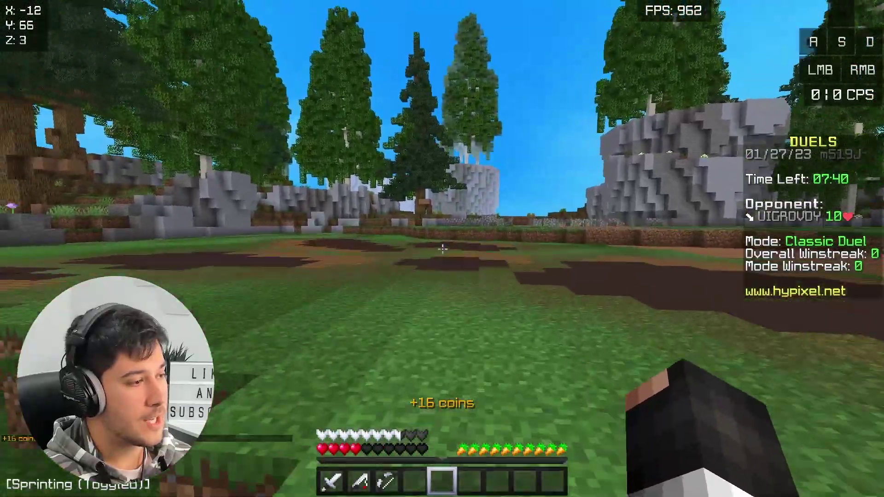
key(w)
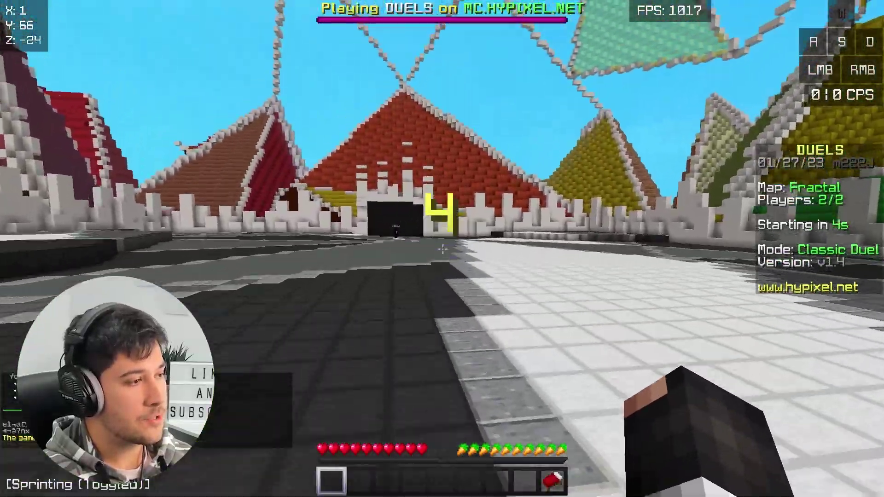
key(w)
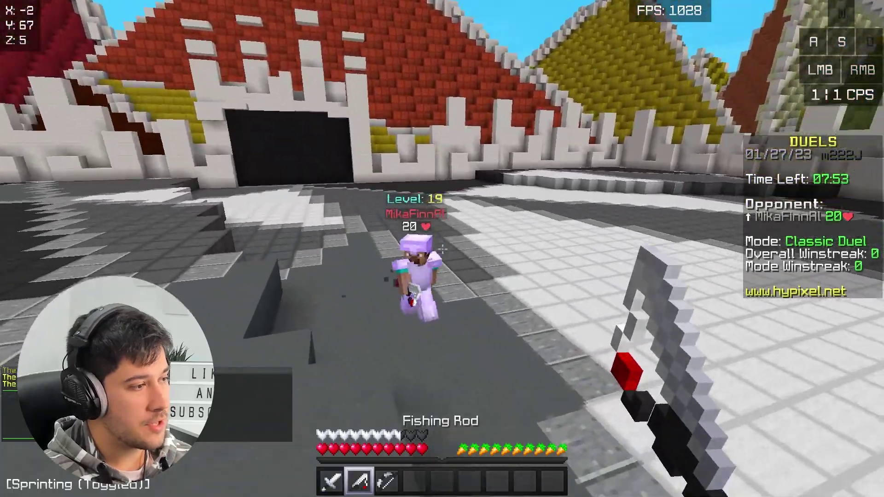
- Advance on the new opponent in the Fractal arena, swap the fishing rod for the iron sword, and attack until they are defeated
key(1)
click(441, 249)
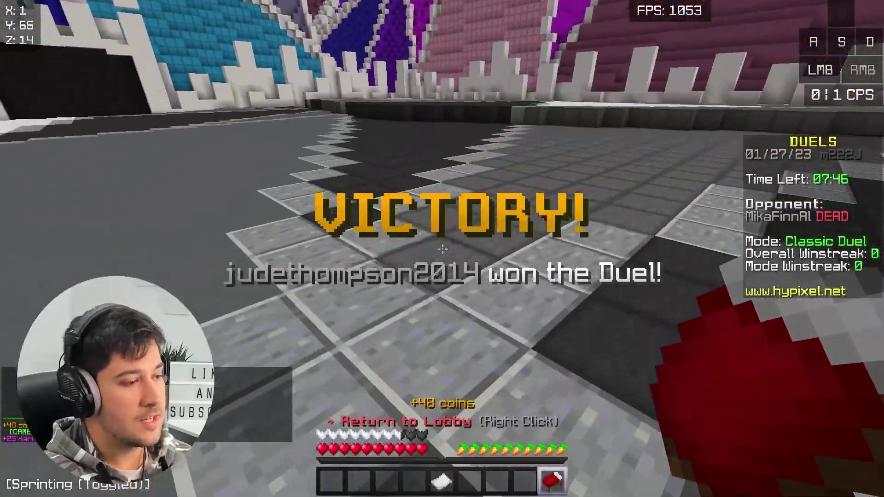